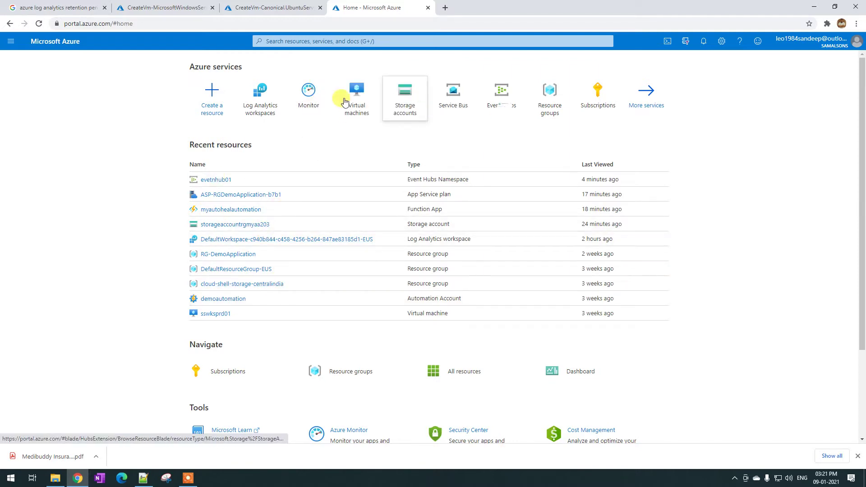
Open the diagnostic settings of the App Service plan ASP-RGDemoApplication-b7b1 from the list of all resources.
left_click(11, 41)
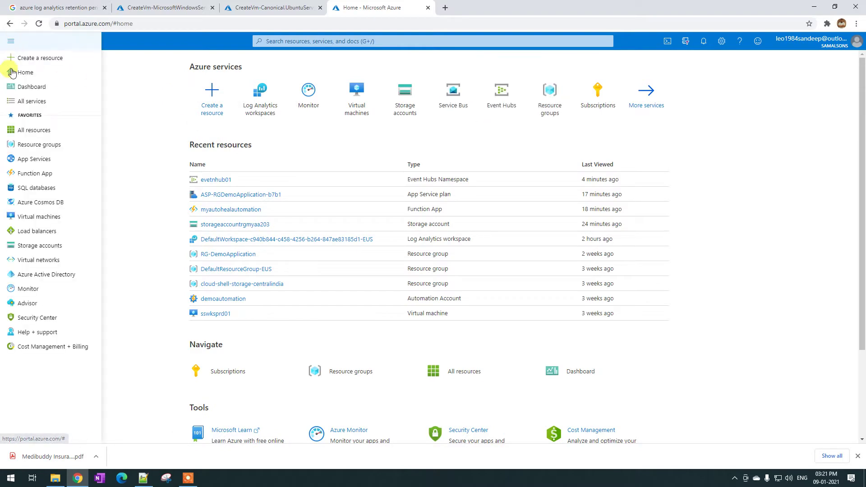
left_click(32, 133)
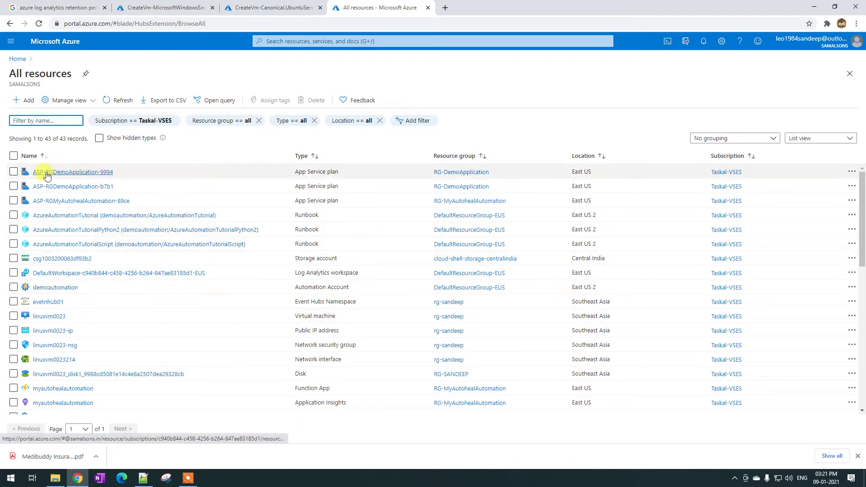
left_click(70, 187)
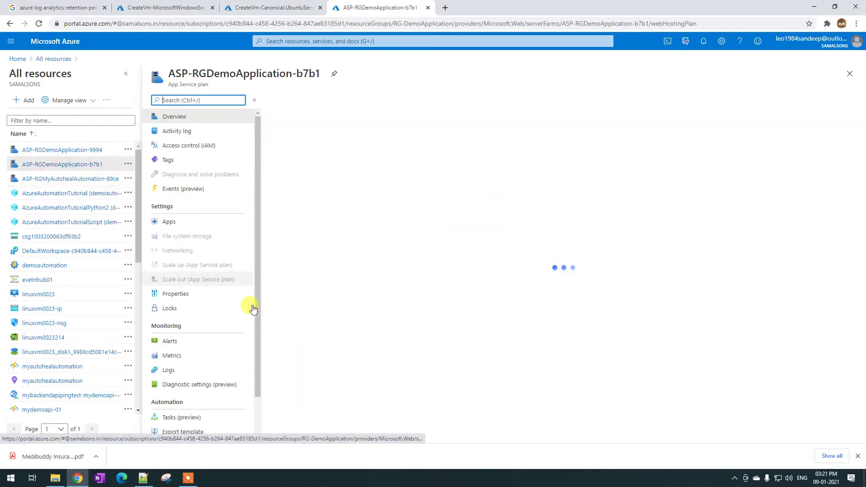
scroll(220, 297, "down", 1)
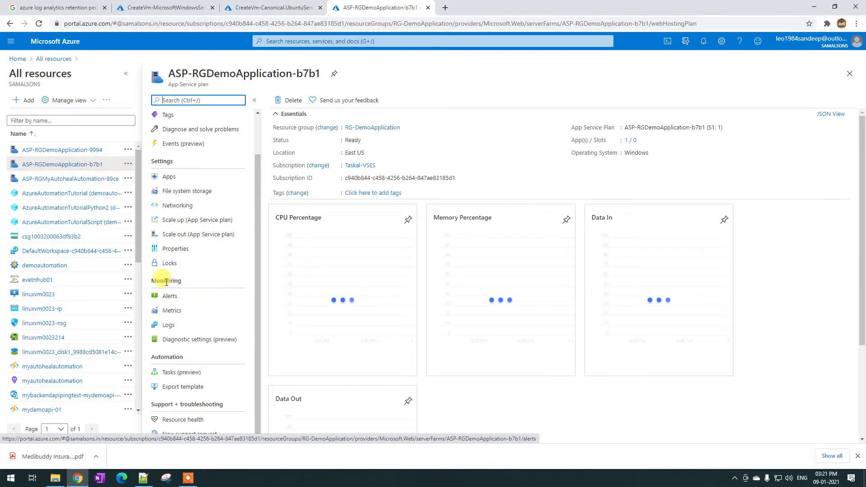
left_click(193, 338)
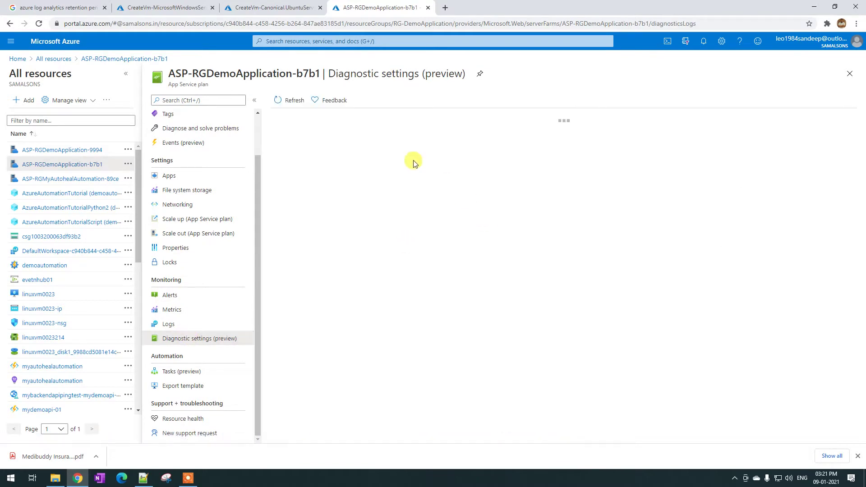
Start a new diagnostic setting for the App Service plan and examine its metric category and destination options.
left_click(321, 184)
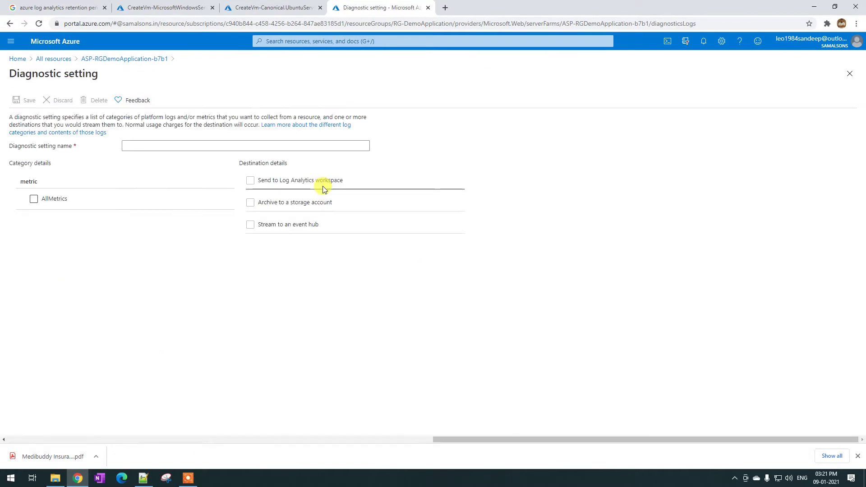
left_click(34, 198)
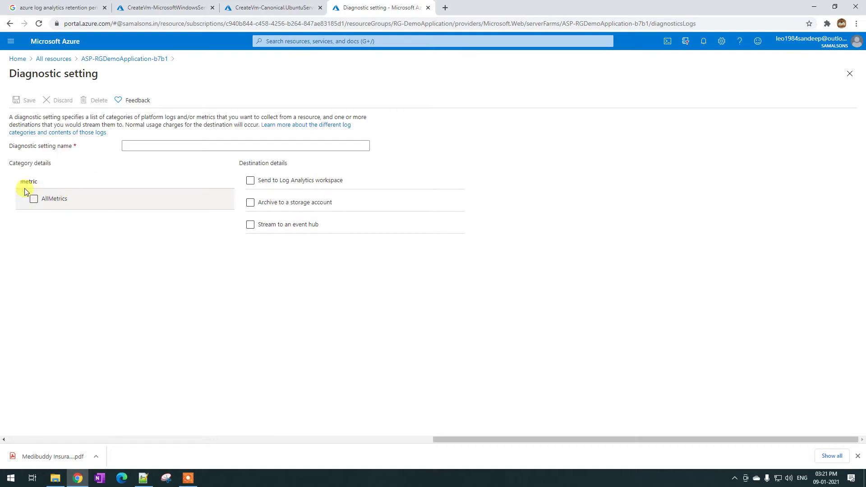
left_click(32, 198)
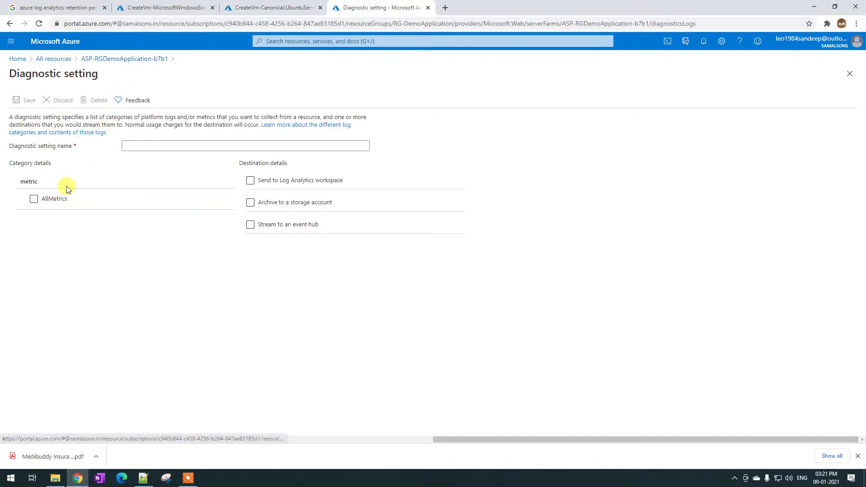
left_click(59, 59)
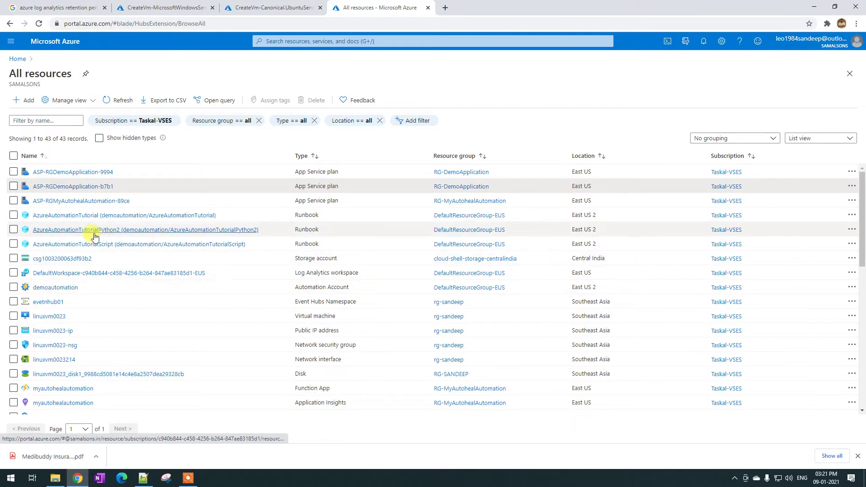
left_click(62, 262)
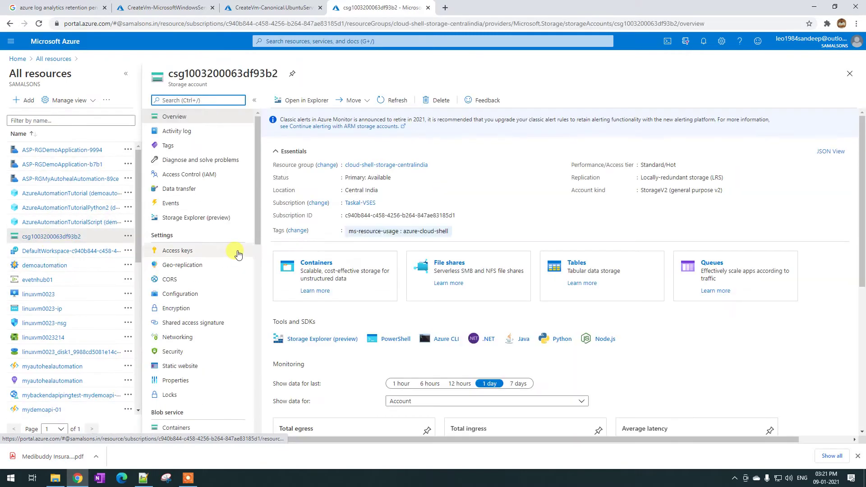
scroll(214, 257, "down", 10)
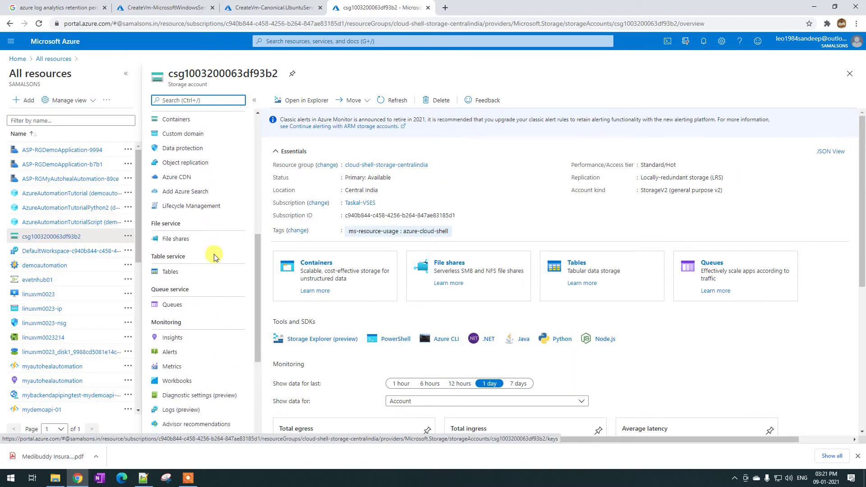
left_click(214, 255)
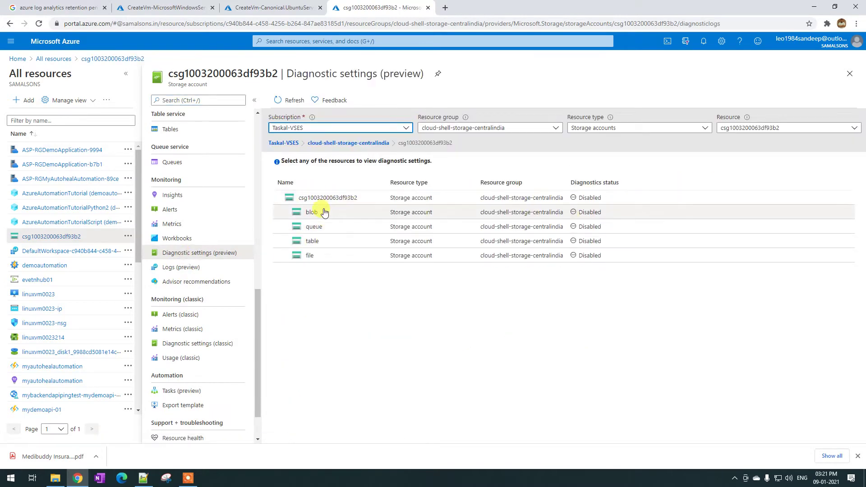
left_click(542, 197)
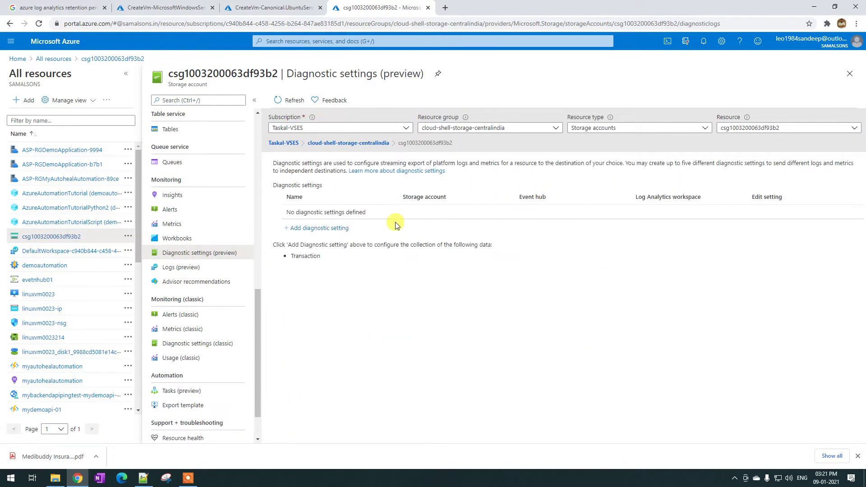
left_click(310, 228)
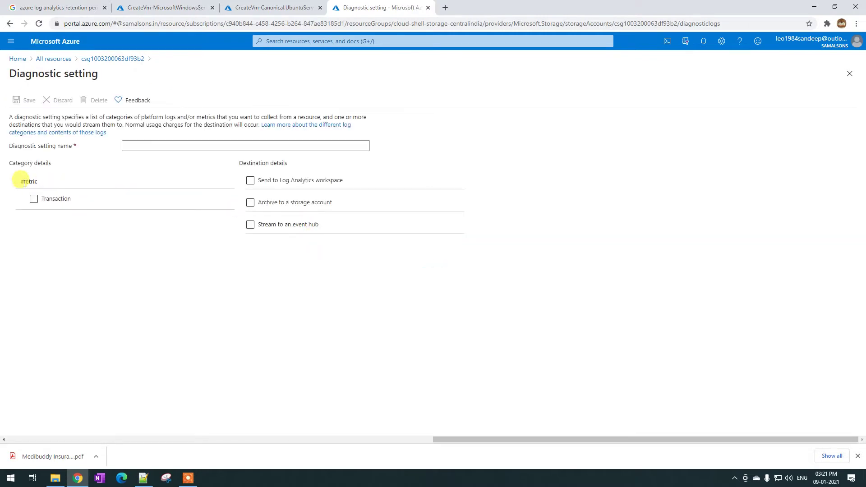
left_click(53, 58)
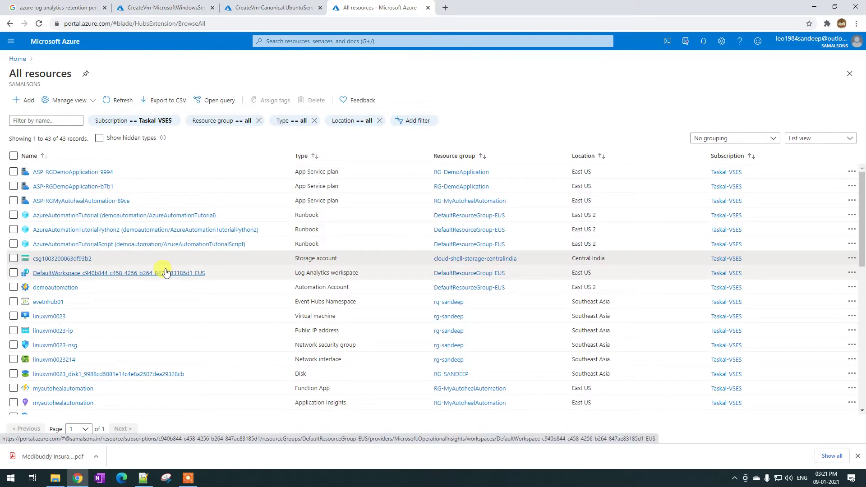
left_click(77, 258)
scroll(205, 271, "down", 4)
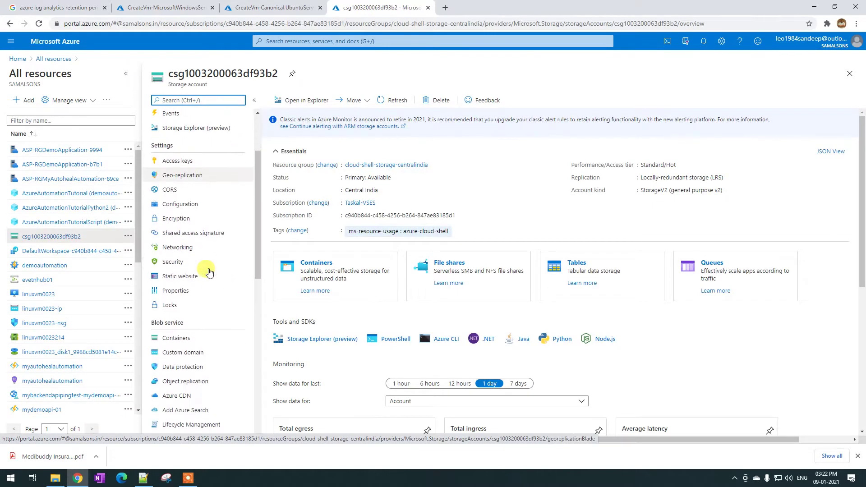
scroll(209, 272, "down", 5)
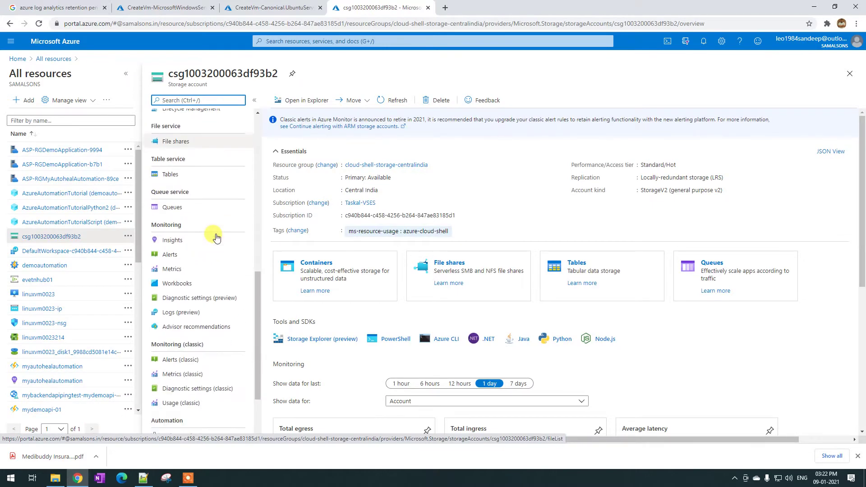
left_click(198, 299)
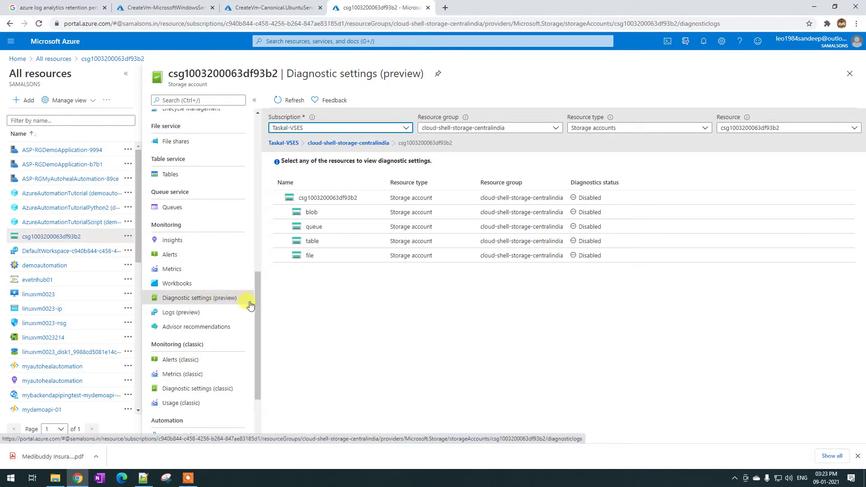
left_click_drag(256, 312, 258, 327)
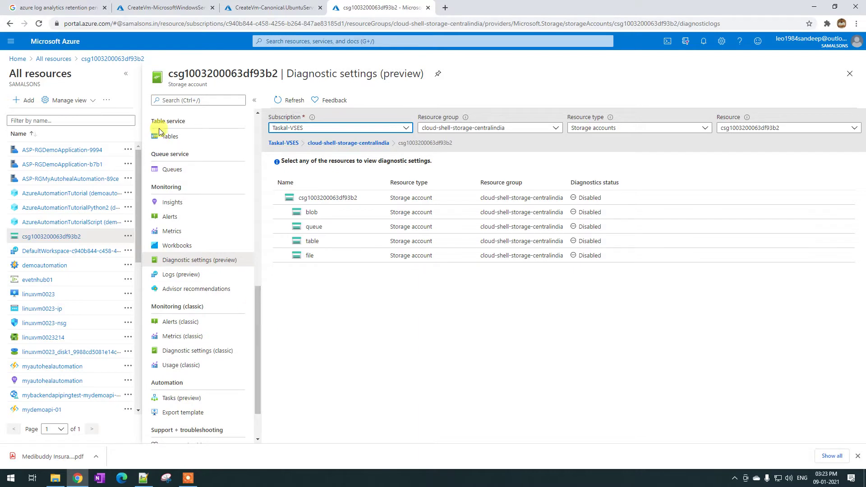
scroll(195, 253, "up", 5)
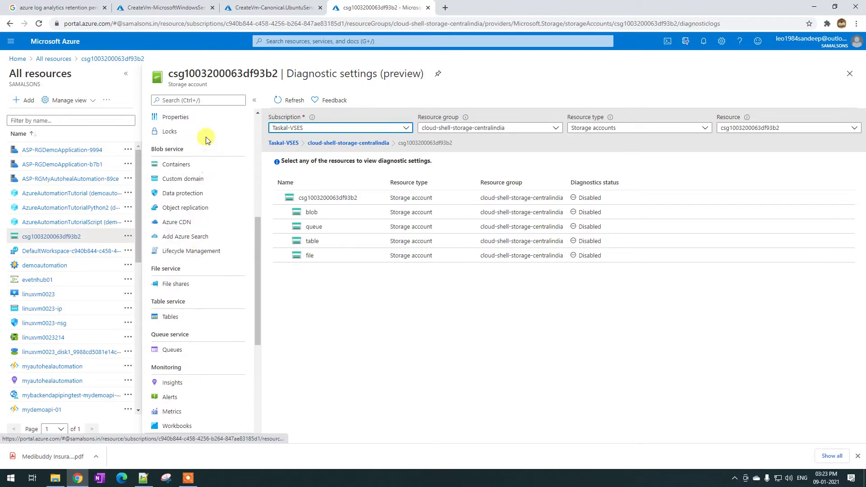
scroll(205, 137, "down", 6)
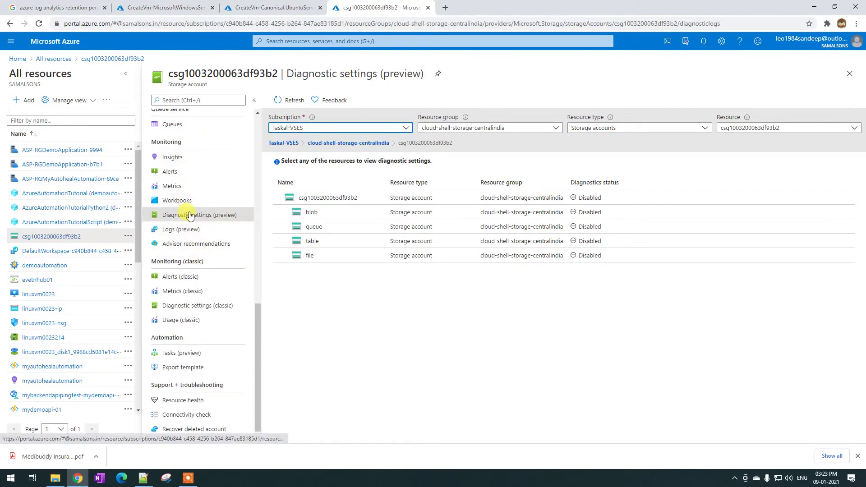
Open the newly deployed virtual machines winvm0023 and linuxvm0023 from their deployment overviews, each in its own browser tab.
left_click(18, 59)
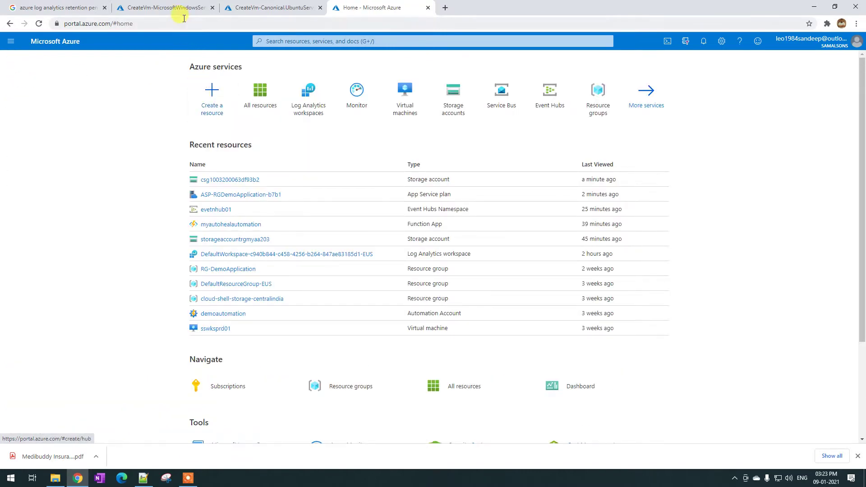
left_click(176, 8)
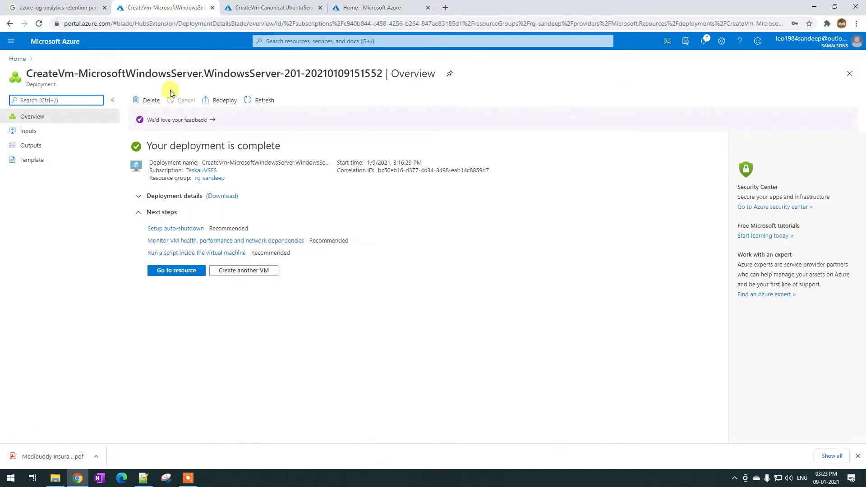
left_click(265, 8)
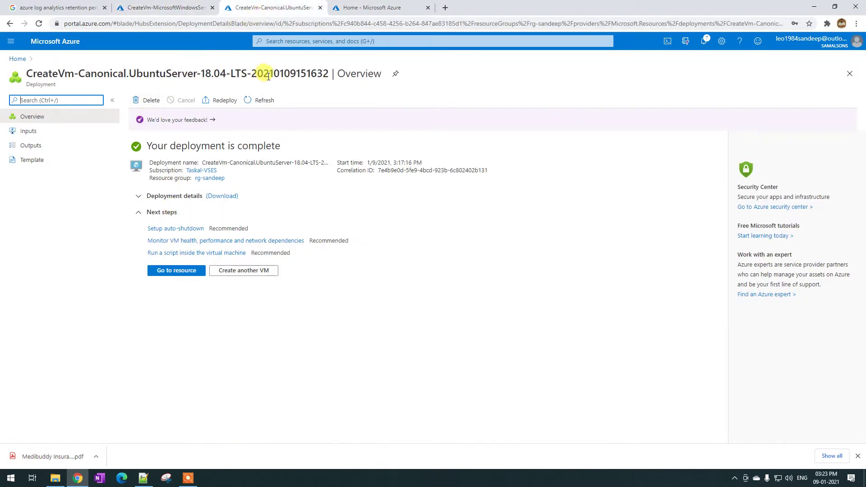
left_click(174, 8)
left_click(176, 273)
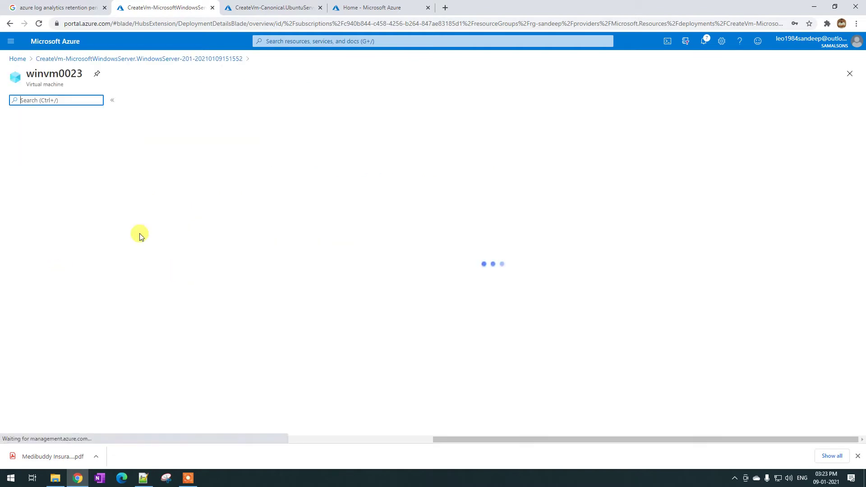
left_click(272, 8)
left_click(181, 271)
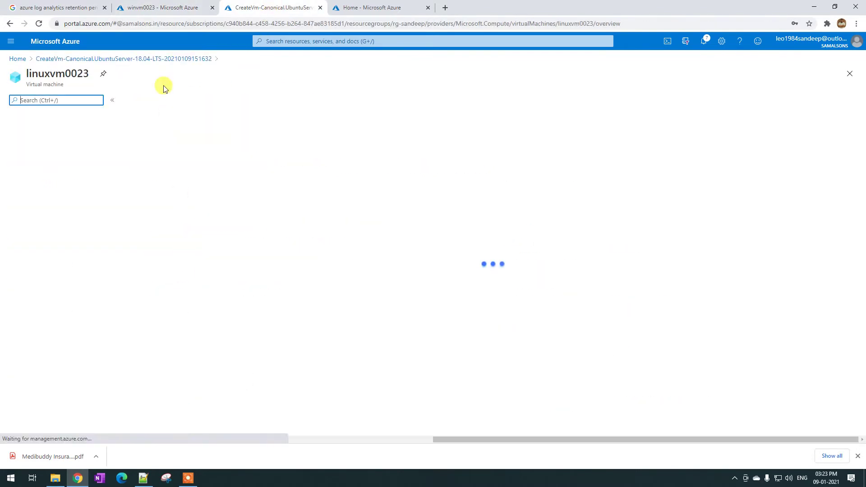
Open the diagnostic settings of the Windows virtual machine winvm0023.
left_click(162, 9)
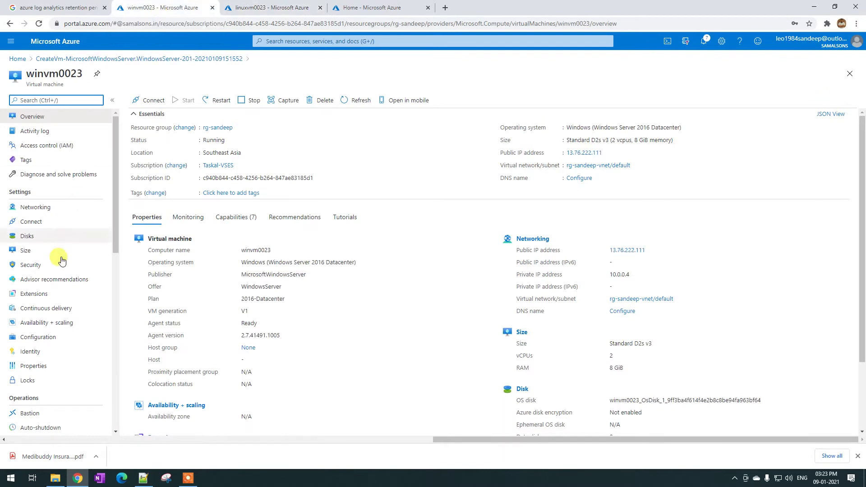
scroll(57, 289, "down", 5)
scroll(58, 291, "down", 3)
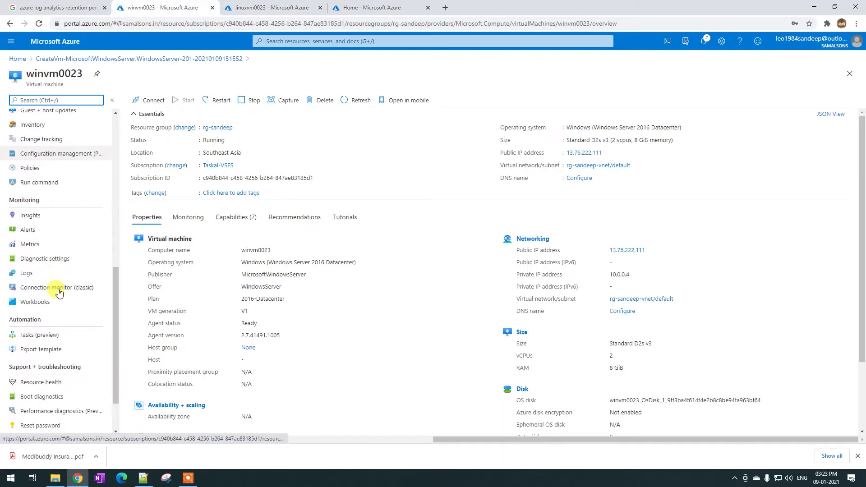
left_click_drag(12, 201, 19, 201)
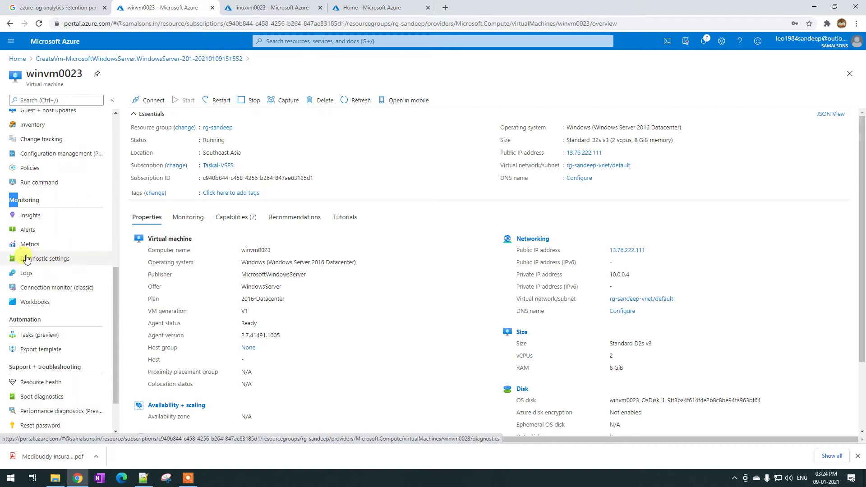
left_click(48, 261)
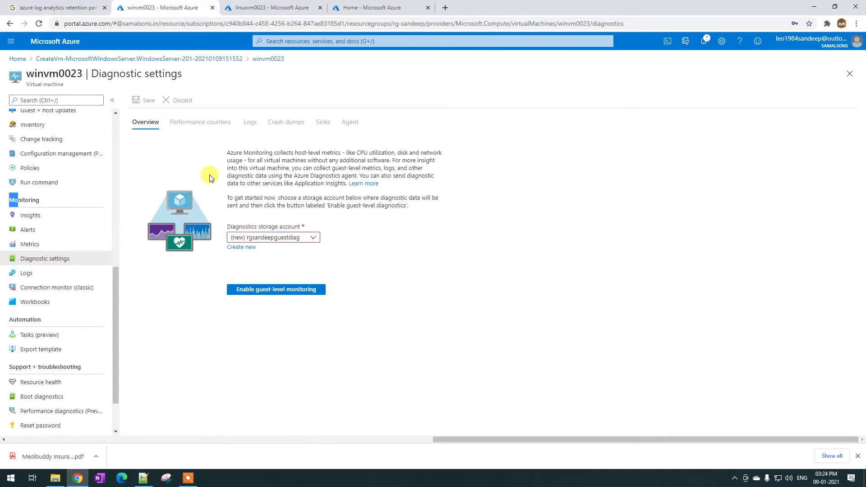
Examine the guest-level monitoring description and the diagnostics storage account choices for winvm0023.
left_click_drag(231, 155, 339, 195)
left_click(337, 194)
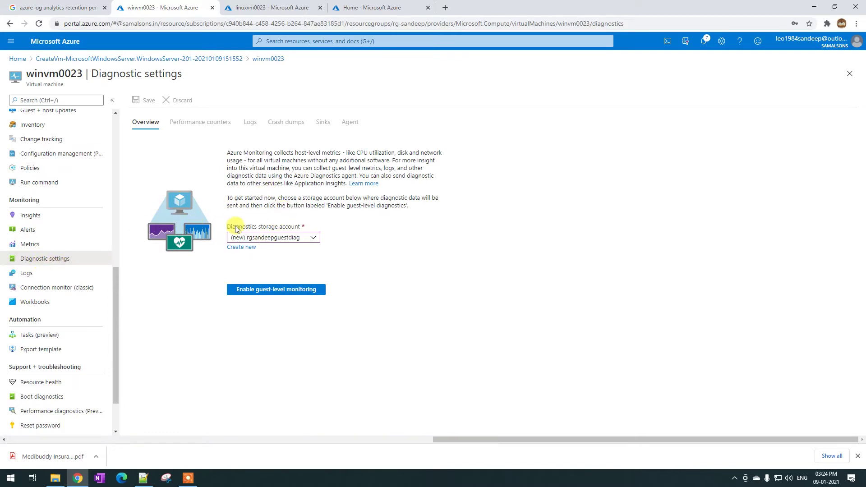
left_click(260, 237)
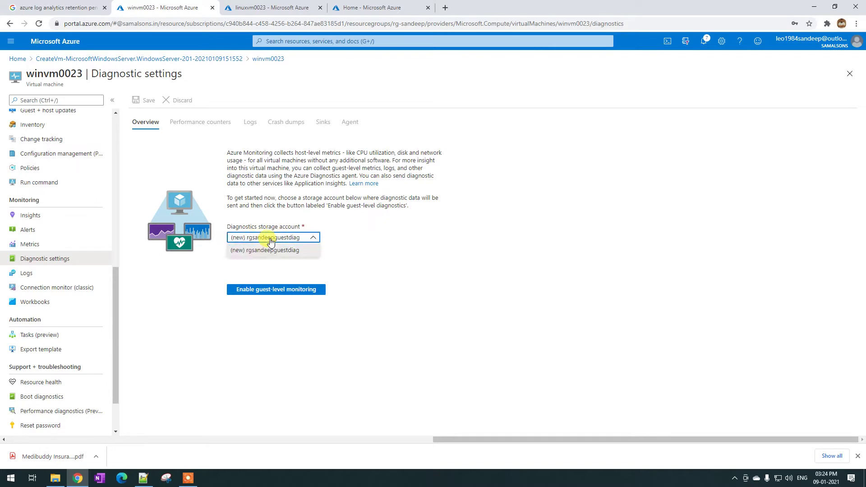
left_click(356, 247)
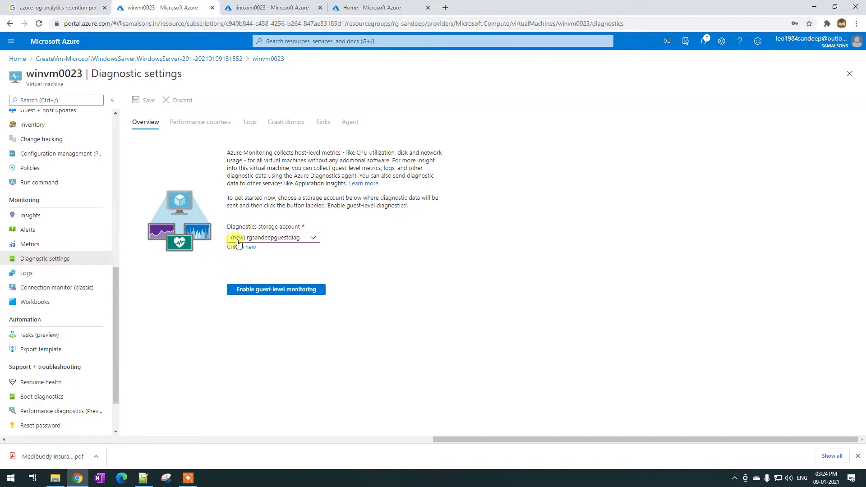
scroll(57, 325, "down", 1)
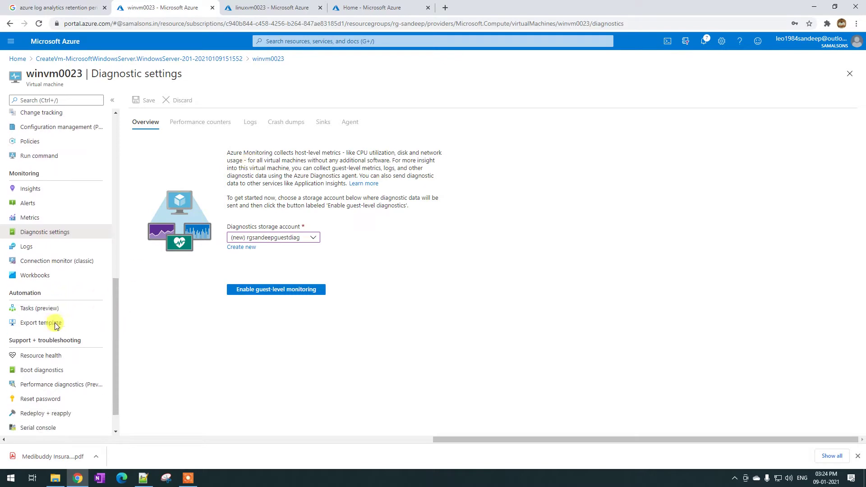
scroll(56, 325, "down", 1)
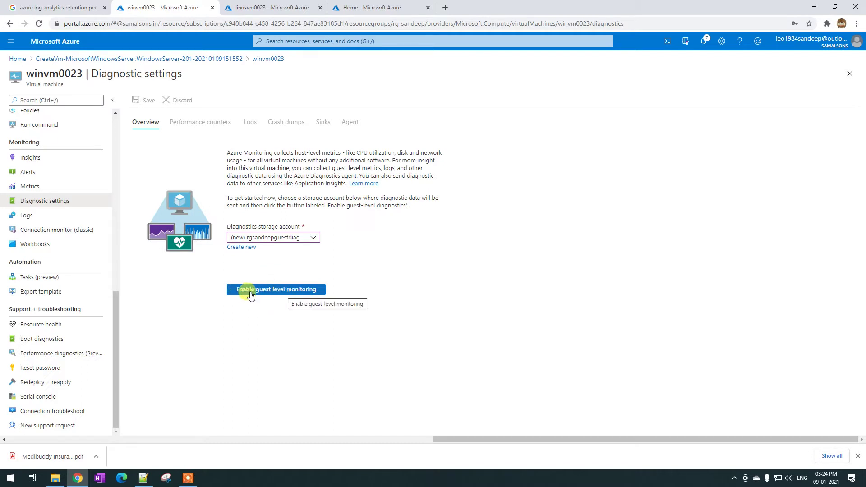
Enable guest-level monitoring for winvm0023 with the new rgsandeepguestdiag storage account, and open the diagnostic settings of linuxvm0023.
left_click(267, 291)
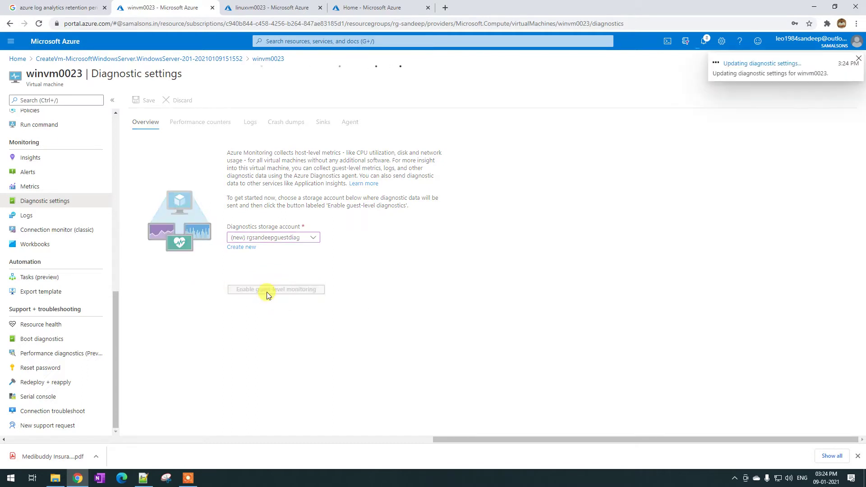
left_click(269, 10)
scroll(59, 277, "down", 4)
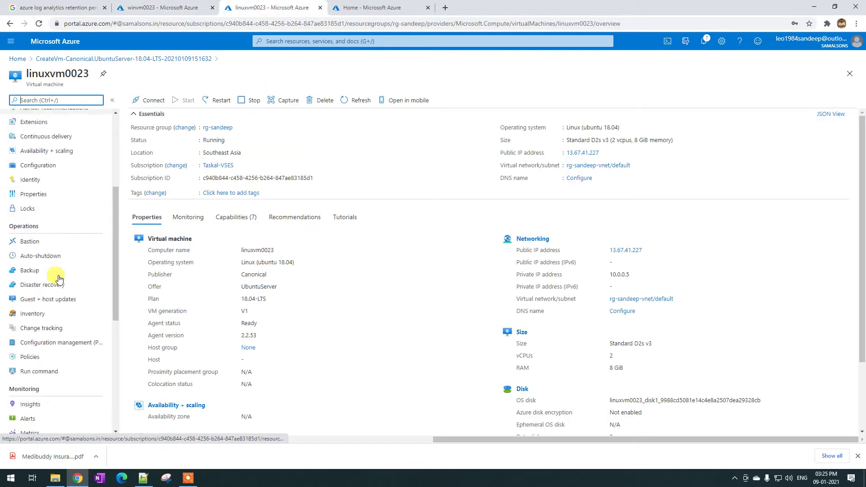
scroll(58, 277, "down", 2)
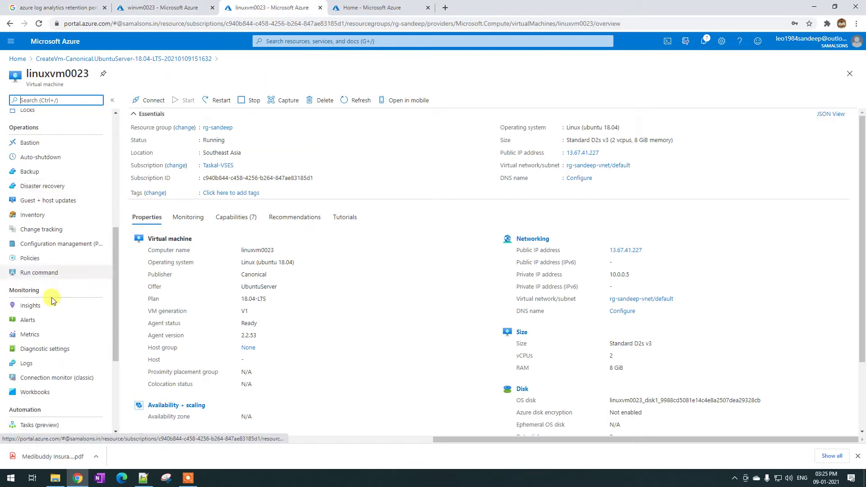
left_click(53, 350)
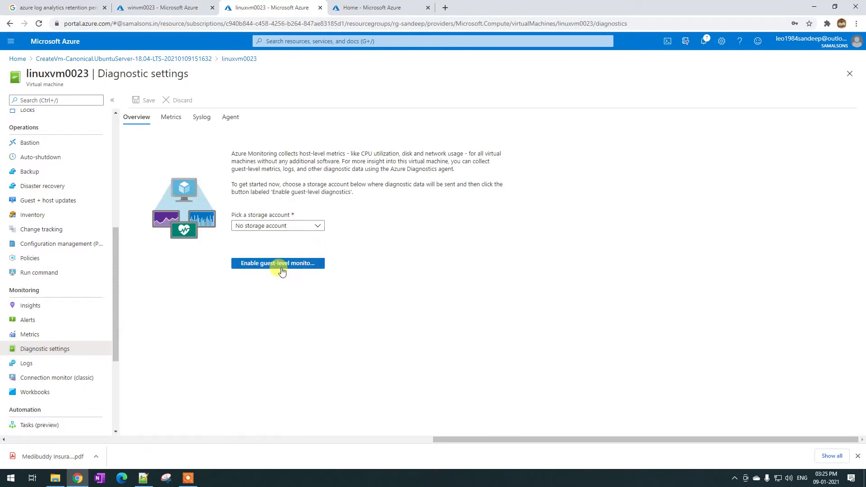
Try to enable guest-level monitoring for linuxvm0023 and check which storage accounts can be picked.
left_click(282, 266)
left_click(276, 224)
left_click(297, 225)
scroll(117, 204, "up", 4)
left_click(277, 228)
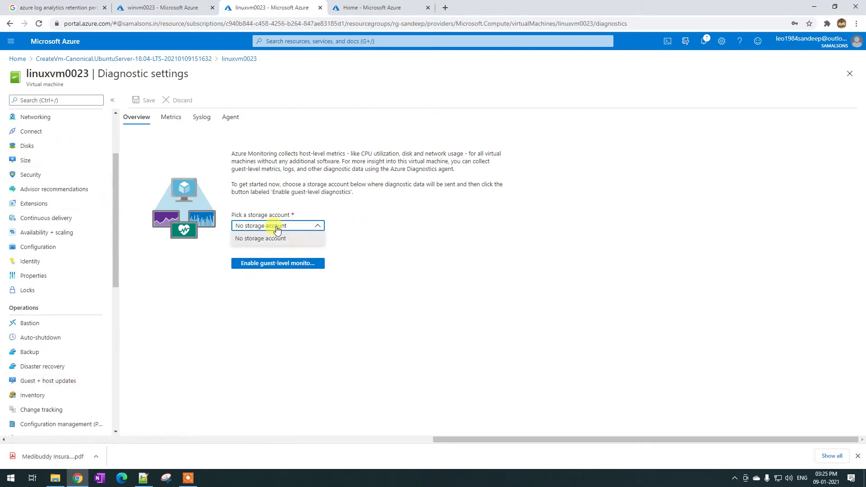
left_click(358, 225)
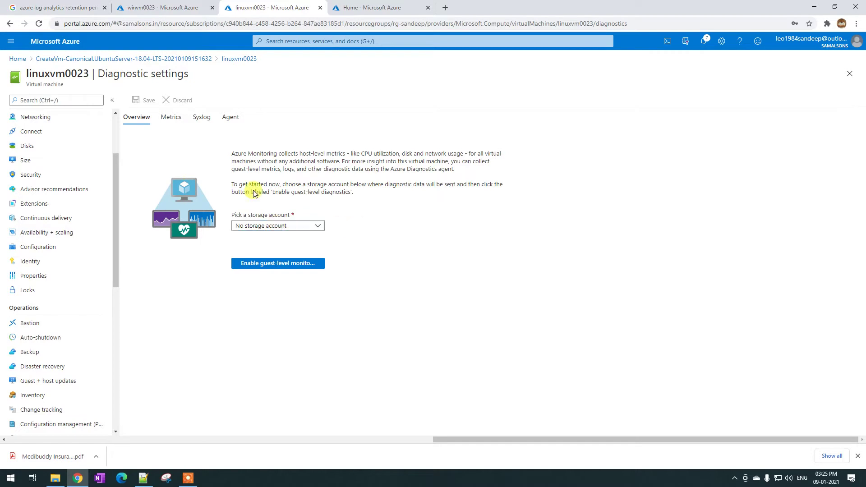
Check the progress of the winvm0023 diagnostics update and compare it with the linuxvm0023 diagnostic settings.
left_click(167, 8)
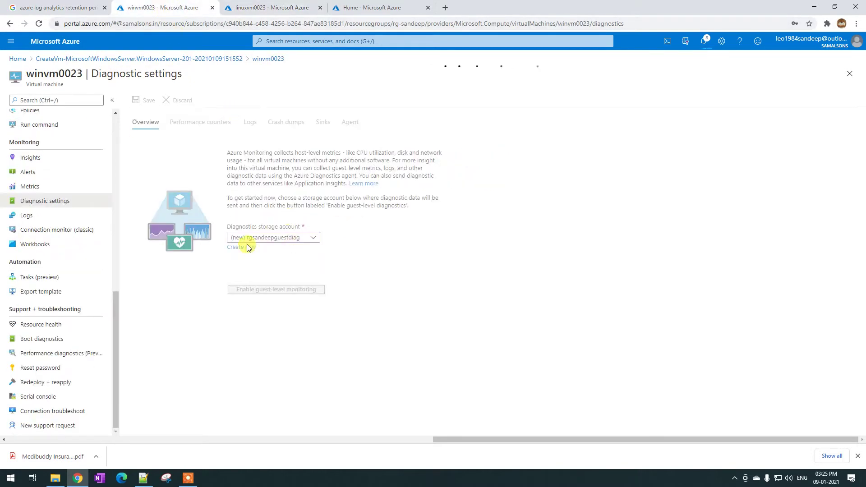
left_click(275, 9)
left_click(163, 7)
left_click(244, 7)
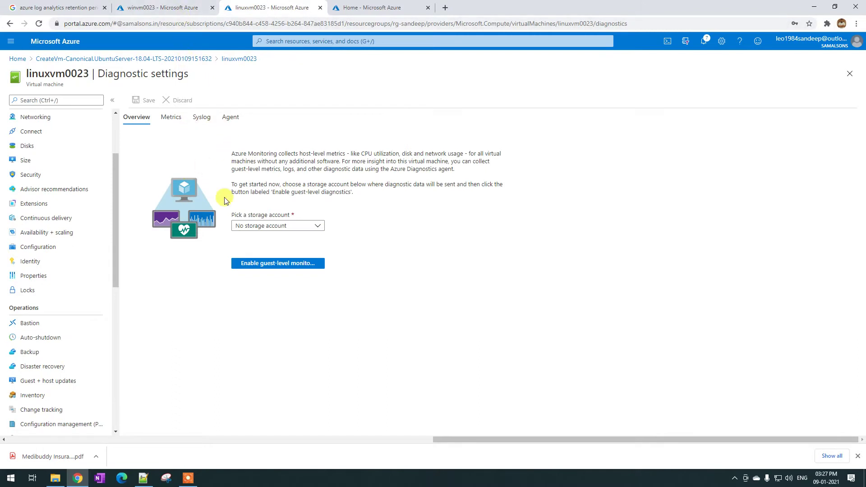
Return to winvm0023 and examine the performance counters listed in its diagnostic settings overview.
left_click(173, 7)
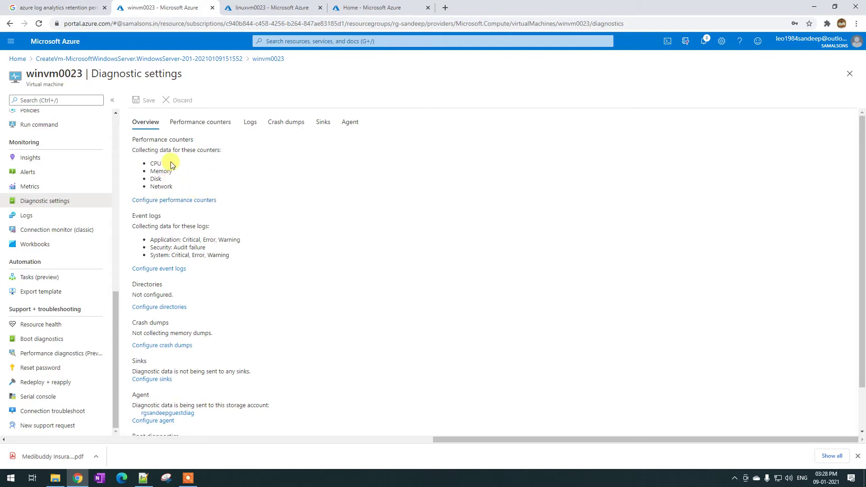
left_click_drag(149, 158, 188, 175)
left_click(205, 180)
left_click_drag(191, 190, 149, 161)
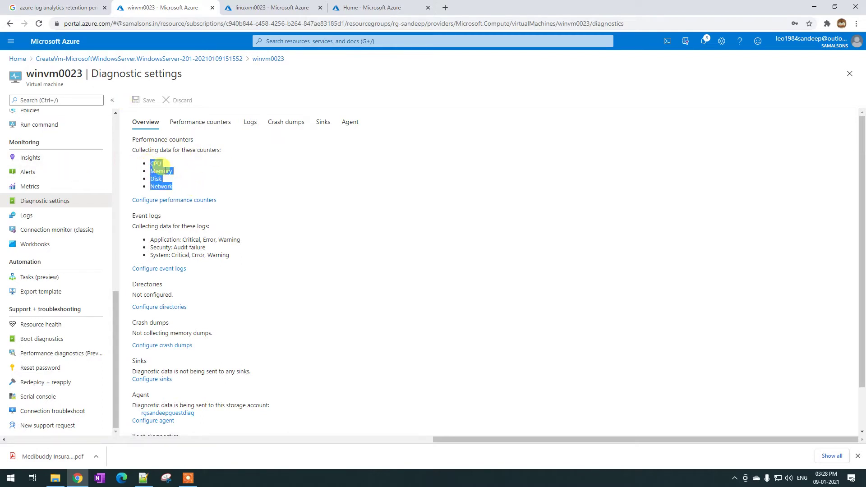
left_click(199, 183)
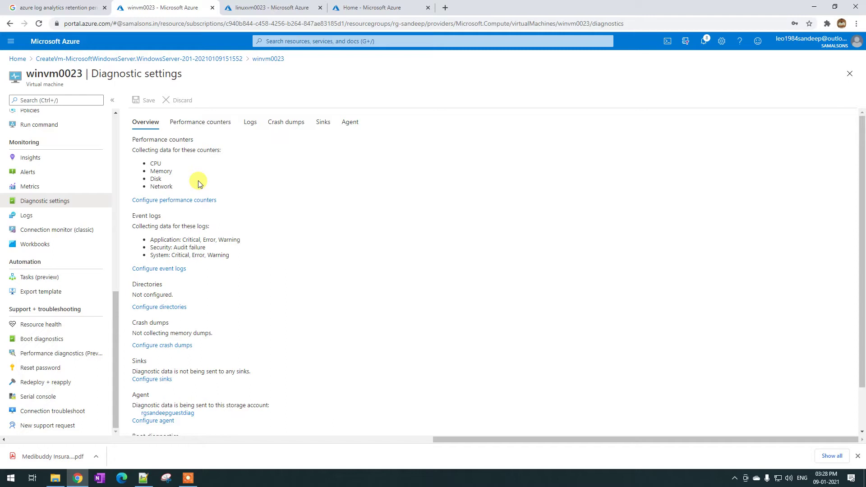
Examine the key metrics charts in the monitoring section of the winvm0023 overview.
scroll(53, 203, "up", 9)
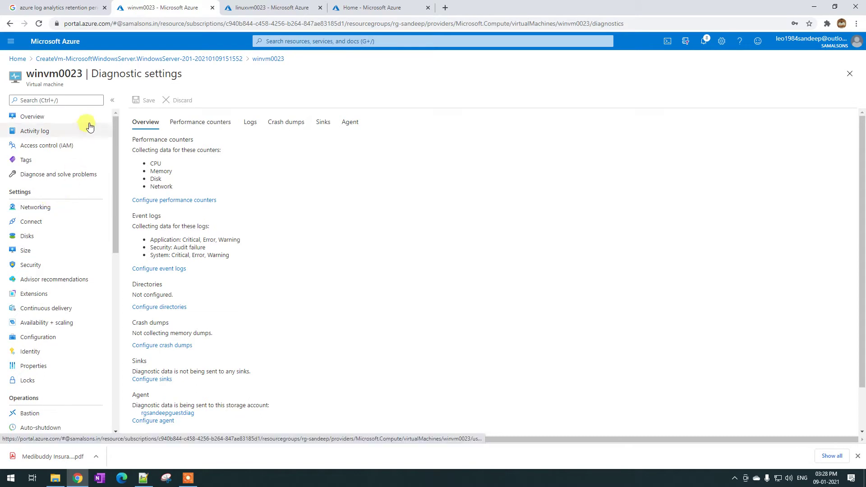
left_click(56, 117)
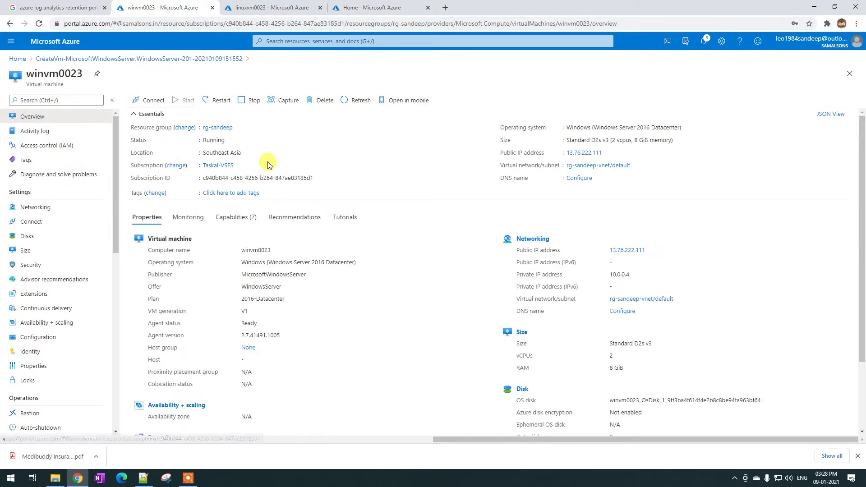
left_click(189, 217)
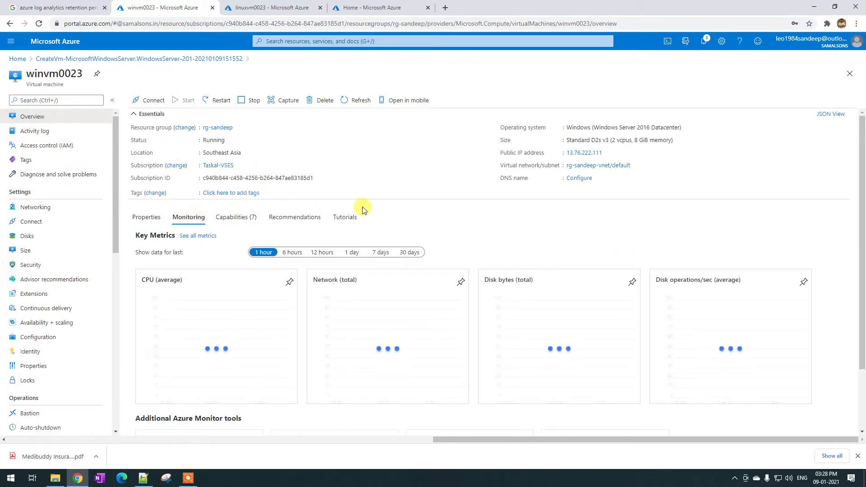
scroll(362, 208, "down", 1)
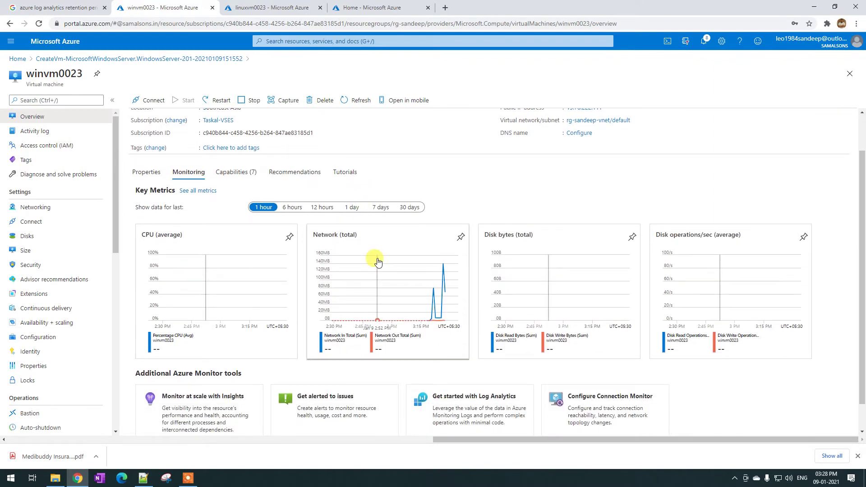
scroll(343, 250, "down", 1)
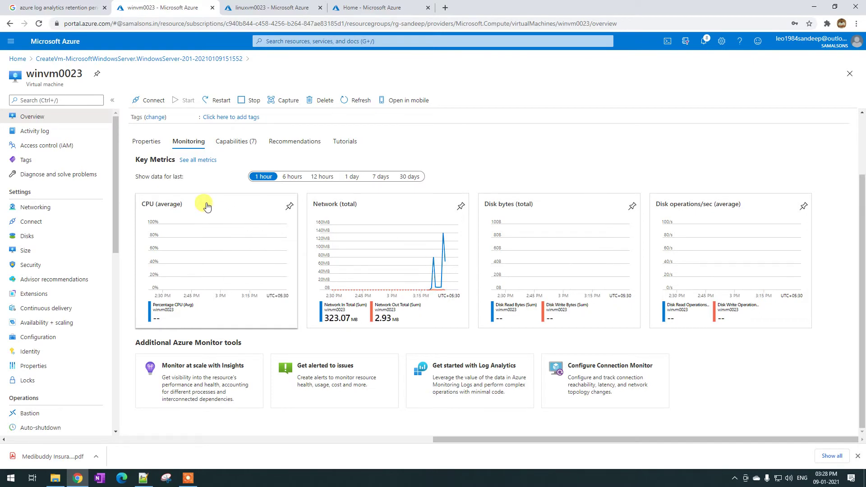
Open the metrics explorer of winvm0023 and look through the available Virtual Machine Host metrics.
scroll(58, 295, "down", 4)
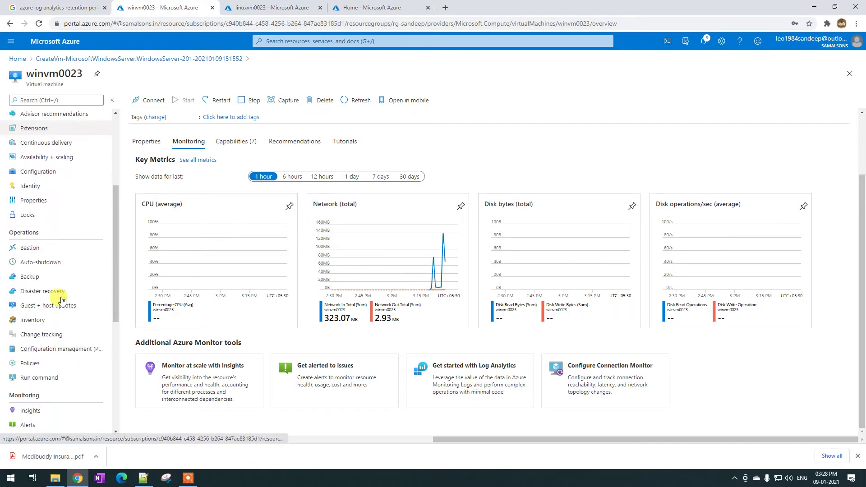
scroll(61, 300, "down", 3)
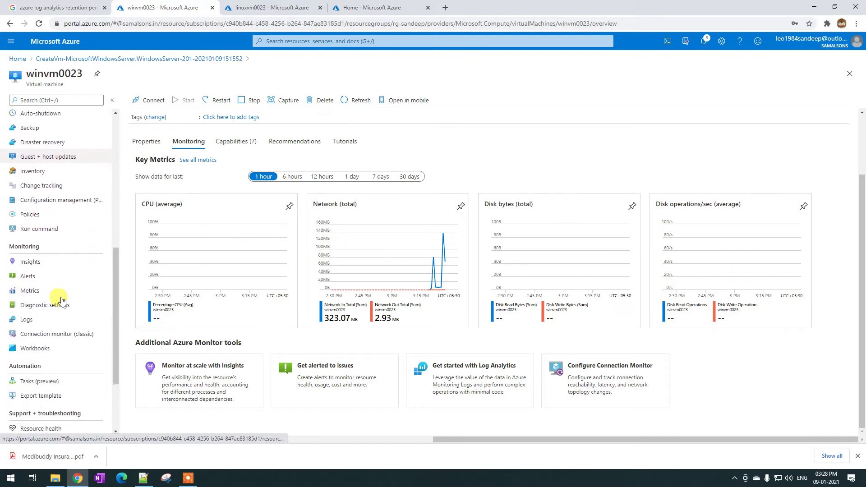
left_click(34, 288)
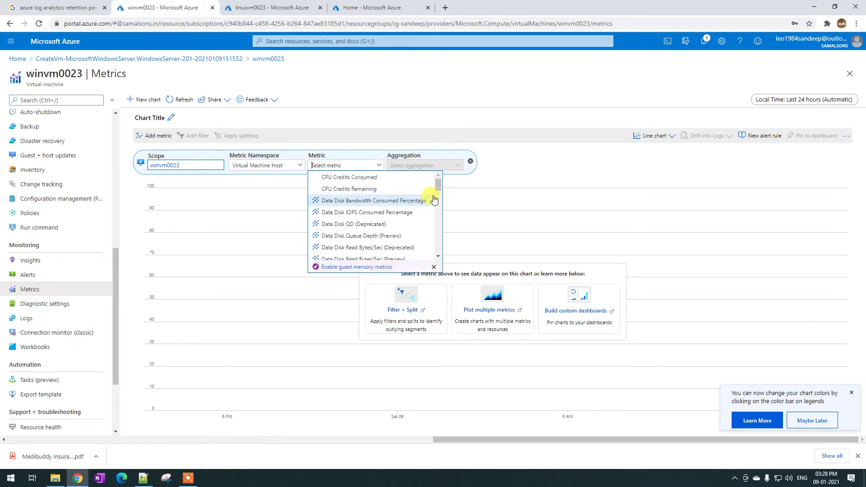
mouse_move(436, 184)
left_mouse_down()
mouse_move(432, 256)
mouse_move(437, 197)
left_mouse_up()
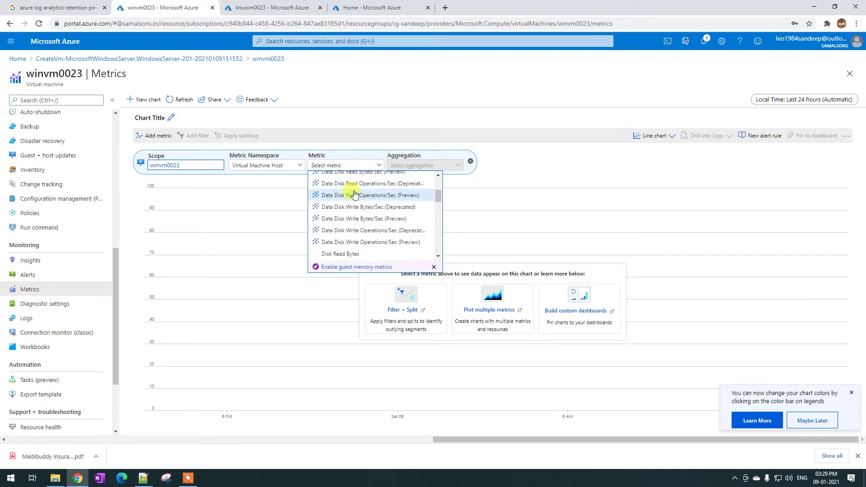
left_click(357, 118)
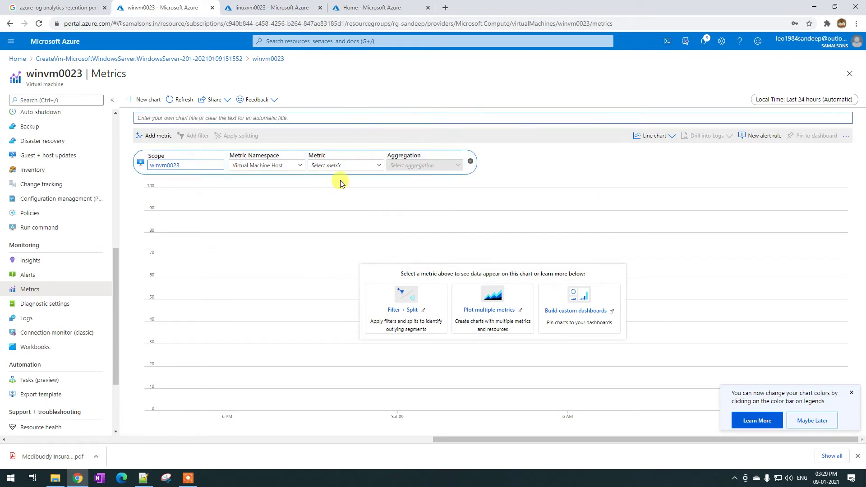
Review the winvm0023 overview properties, including its size, and recheck the list of host metrics down to the OS disk entries.
scroll(72, 172, "up", 7)
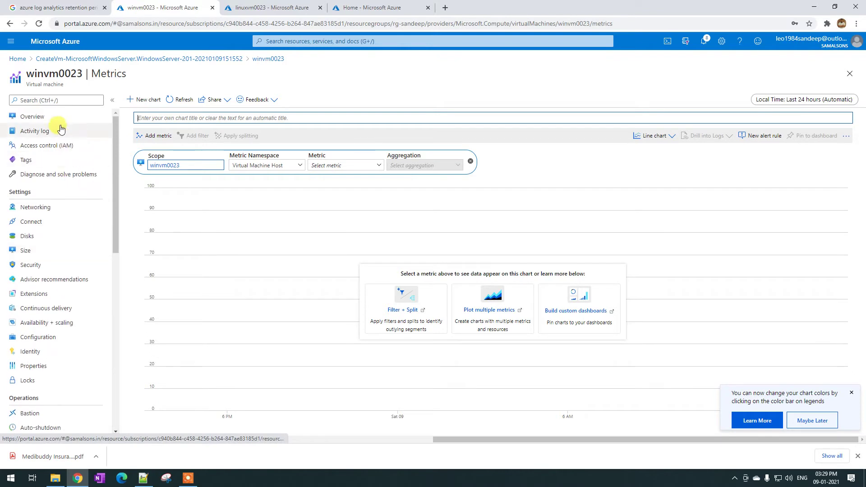
left_click(58, 118)
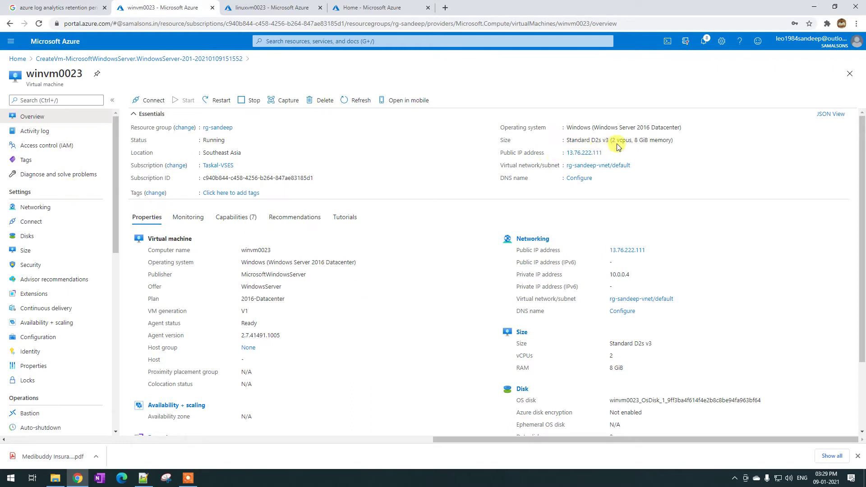
scroll(56, 268, "down", 5)
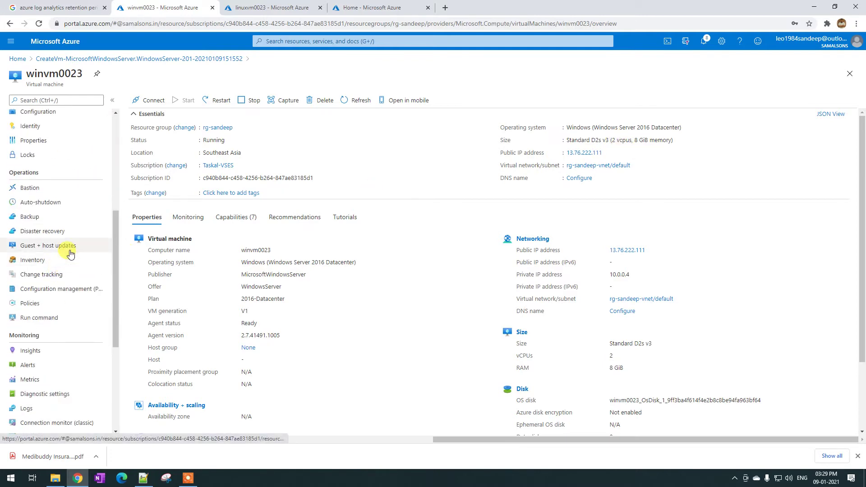
scroll(70, 253, "down", 3)
left_click(36, 244)
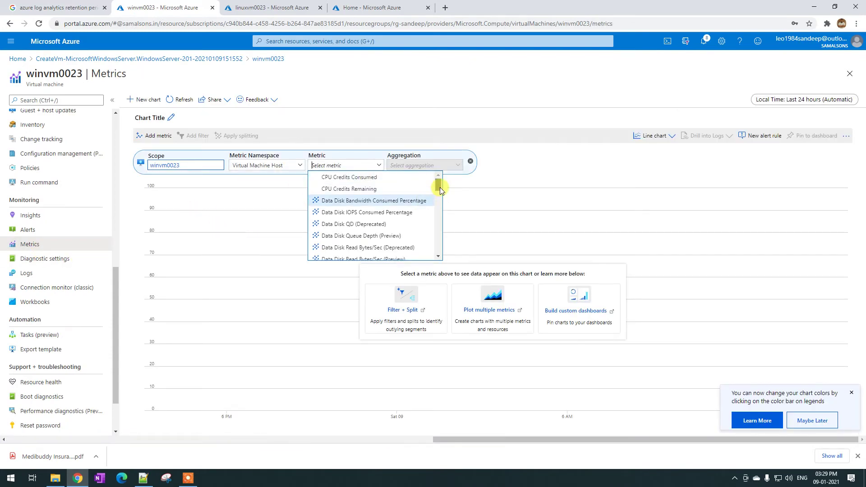
left_click_drag(440, 188, 437, 228)
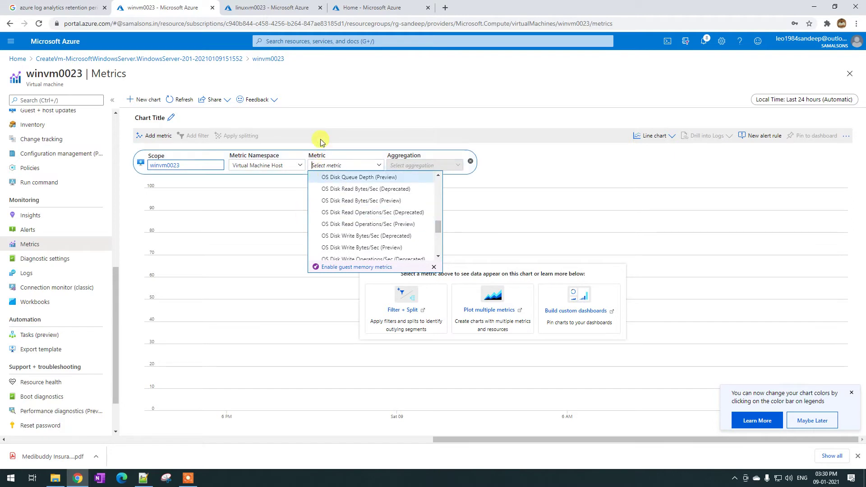
left_click(308, 118)
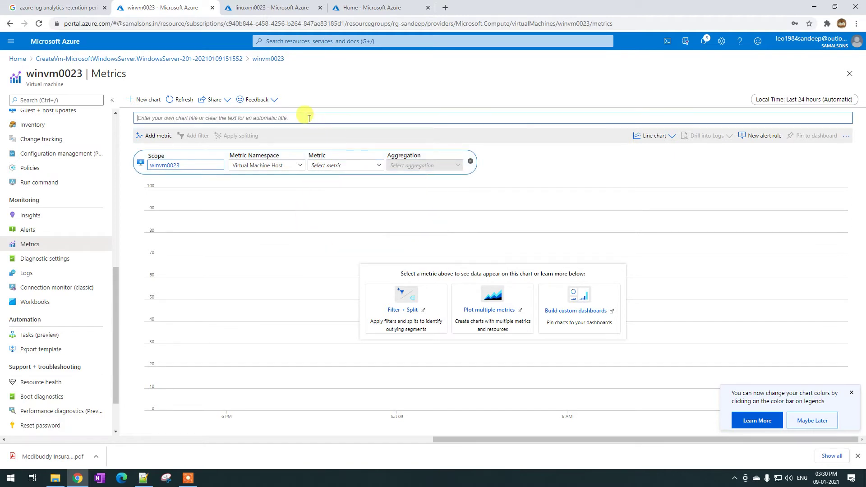
Reopen the winvm0023 diagnostic settings, review the collected counter categories and open the performance counters configuration.
left_click(50, 260)
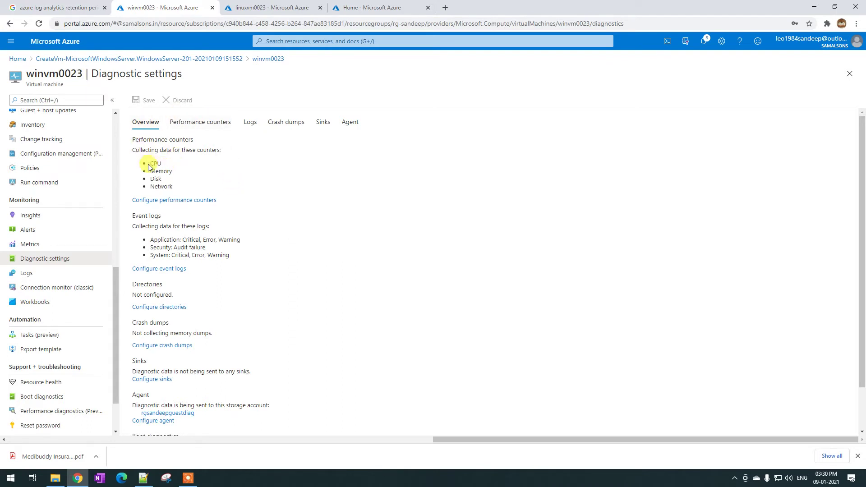
left_click_drag(130, 139, 189, 141)
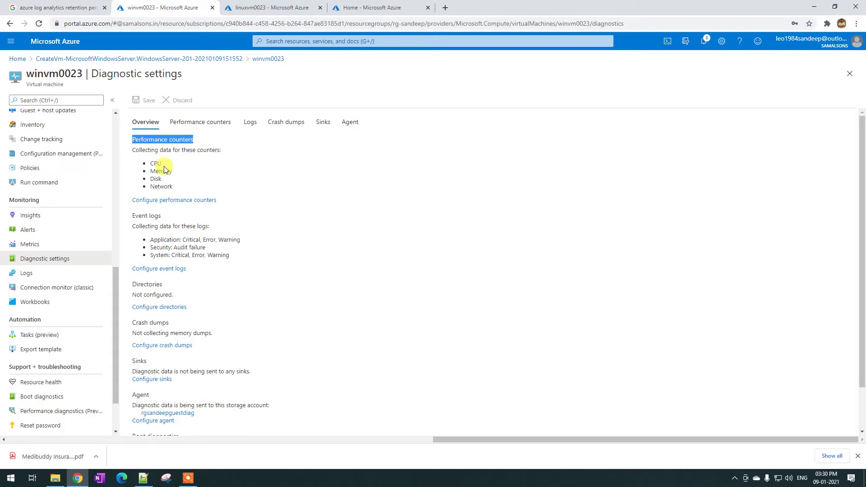
left_click_drag(154, 163, 175, 193)
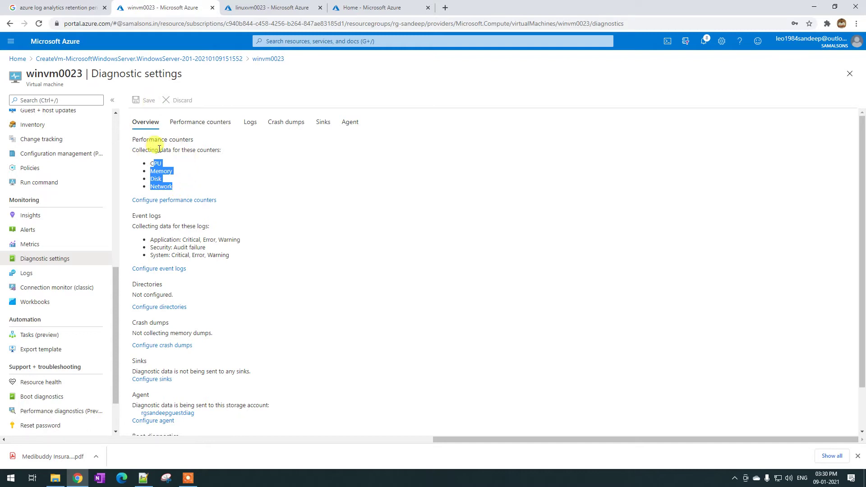
left_click(204, 126)
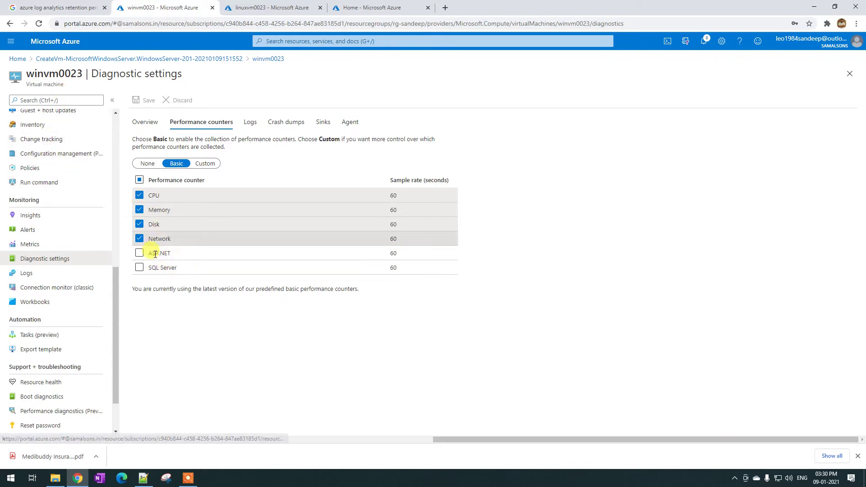
Try out the ASP.NET and SQL Server selections among the basic performance counters and leave both cleared.
left_click(139, 253)
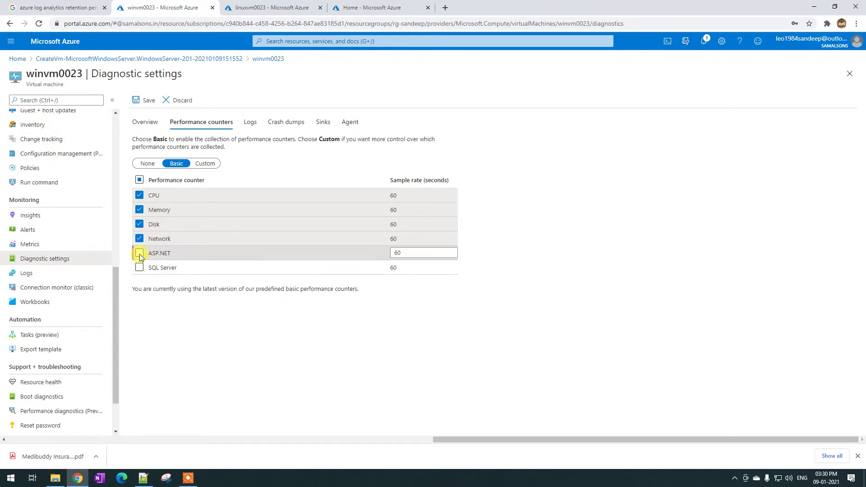
left_click(139, 267)
left_click(139, 253)
left_click(140, 267)
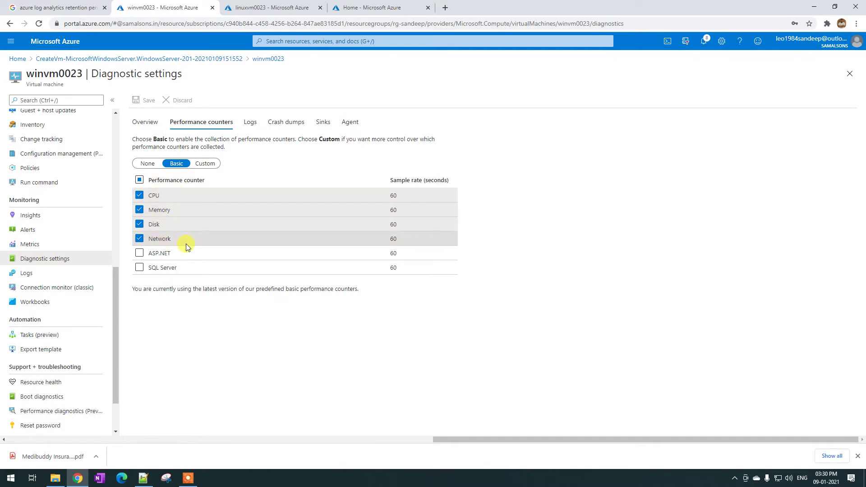
Switch the winvm0023 performance counters to Custom and review the processor, memory and logical disk counters with their sample rates.
left_click(204, 166)
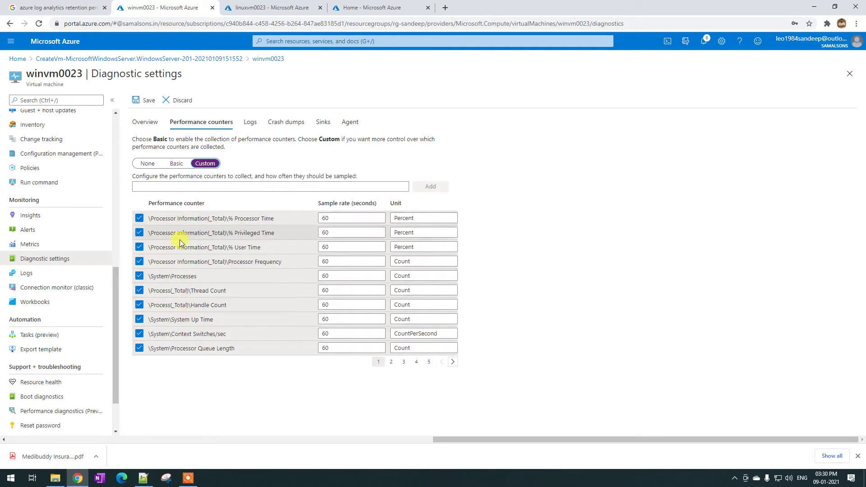
left_click(391, 362)
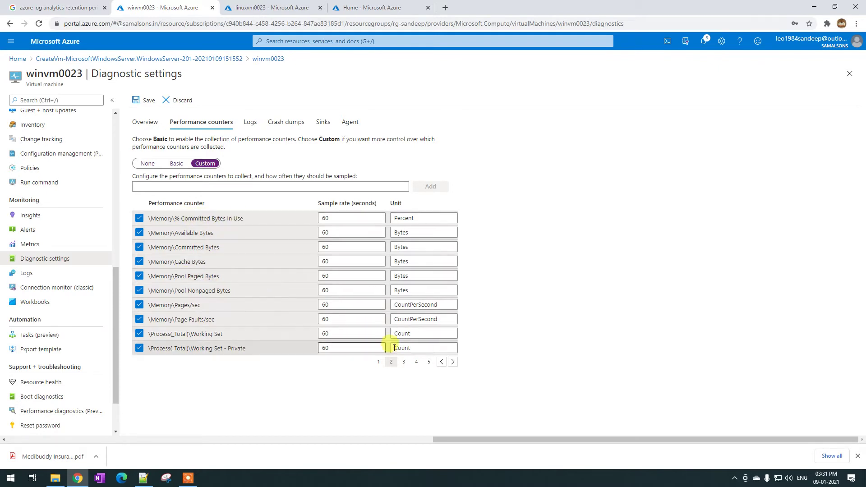
left_click(404, 362)
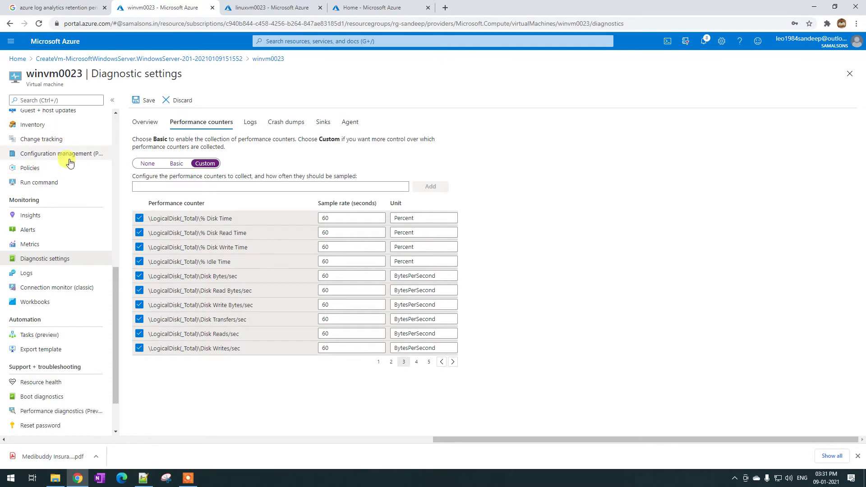
scroll(68, 167, "up", 4)
scroll(71, 183, "down", 4)
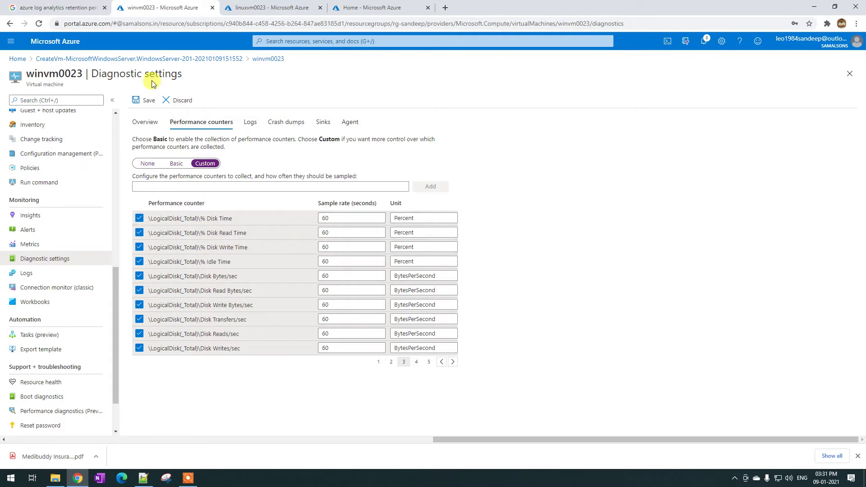
Review which event log levels winvm0023 collects for Application, Security and System, and check the crash dumps setting.
left_click(250, 121)
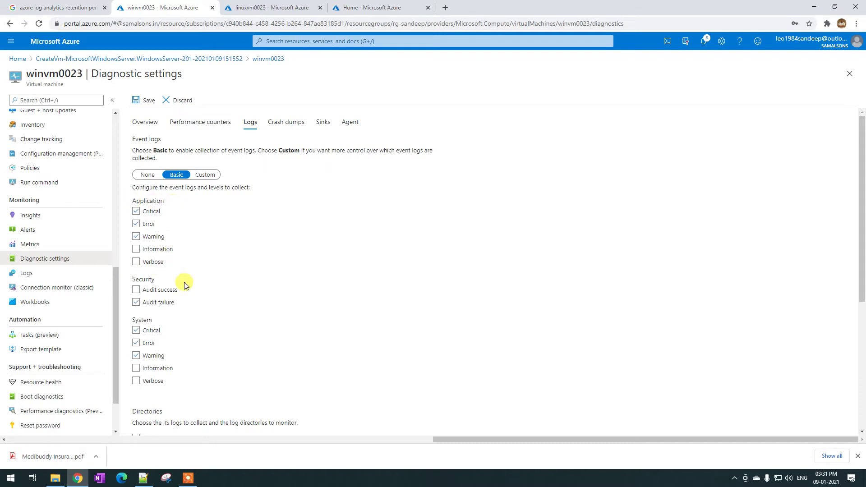
scroll(153, 292, "down", 1)
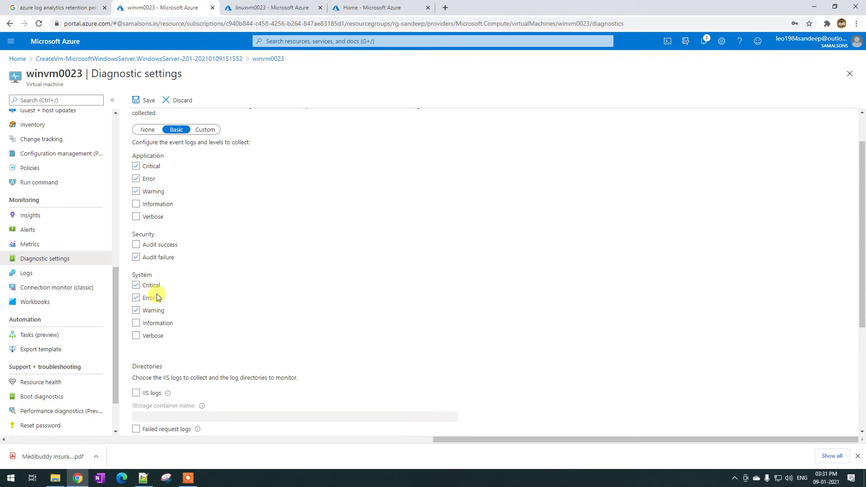
scroll(153, 292, "up", 1)
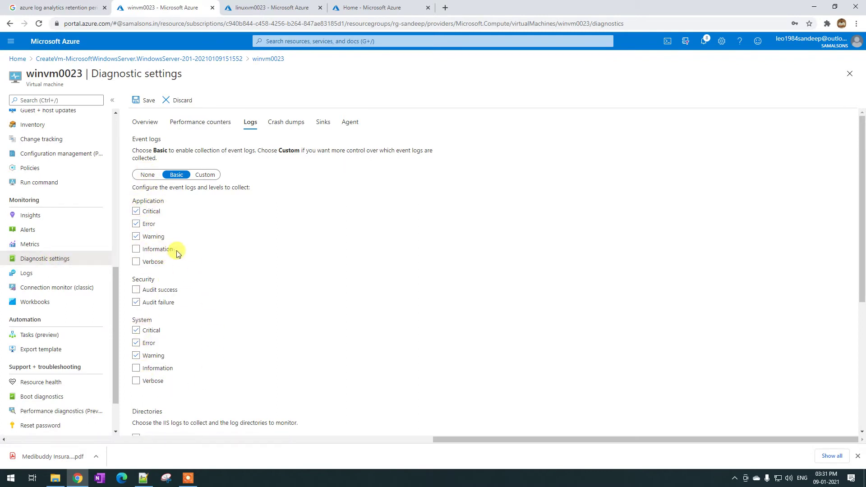
left_click(285, 123)
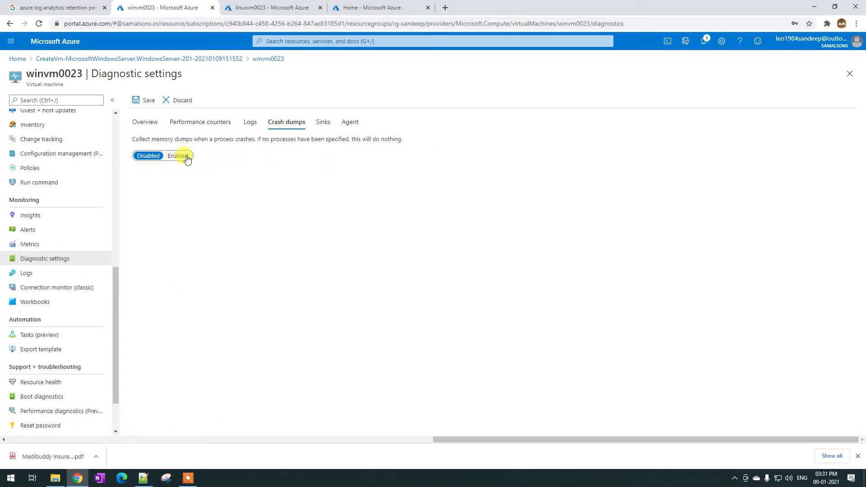
Examine the Azure Monitor and Application Insights sink options of winvm0023, and review the diagnostics agent's storage and log settings.
left_click(320, 125)
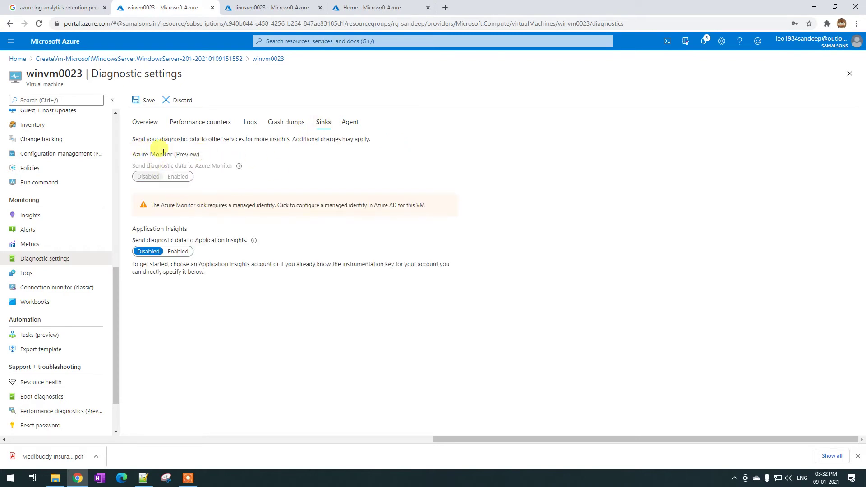
left_click_drag(199, 153, 134, 155)
left_click(187, 161)
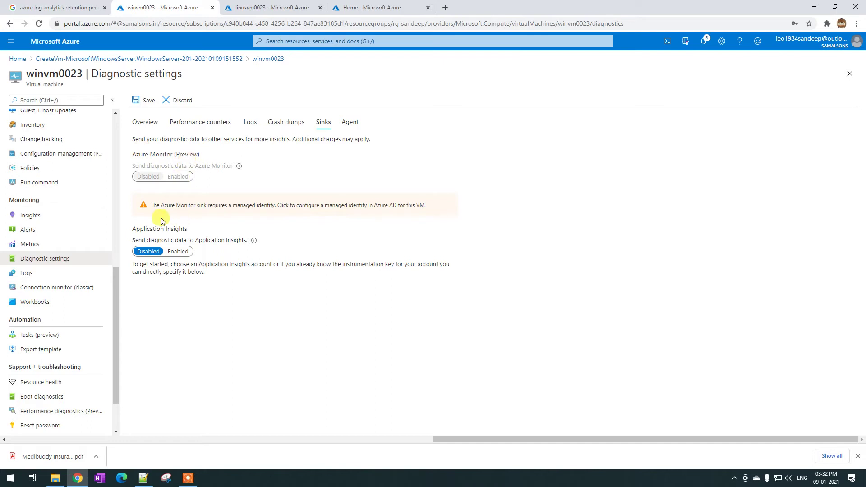
left_click_drag(139, 230, 187, 231)
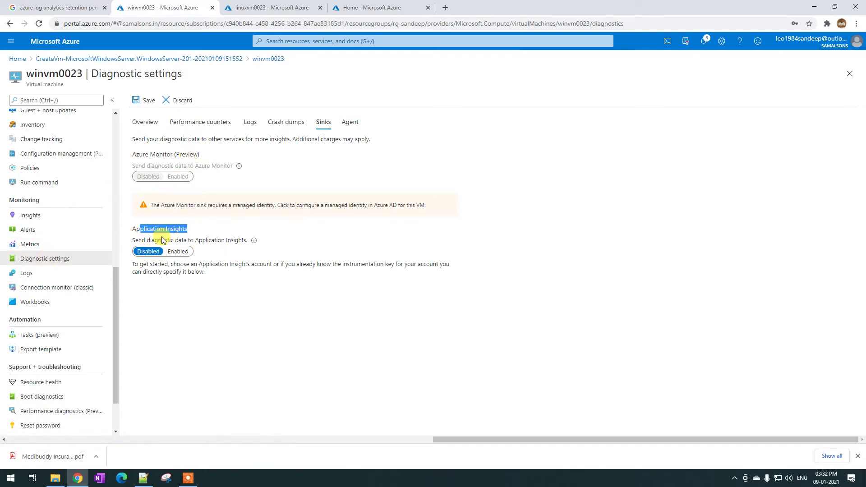
left_click(194, 242)
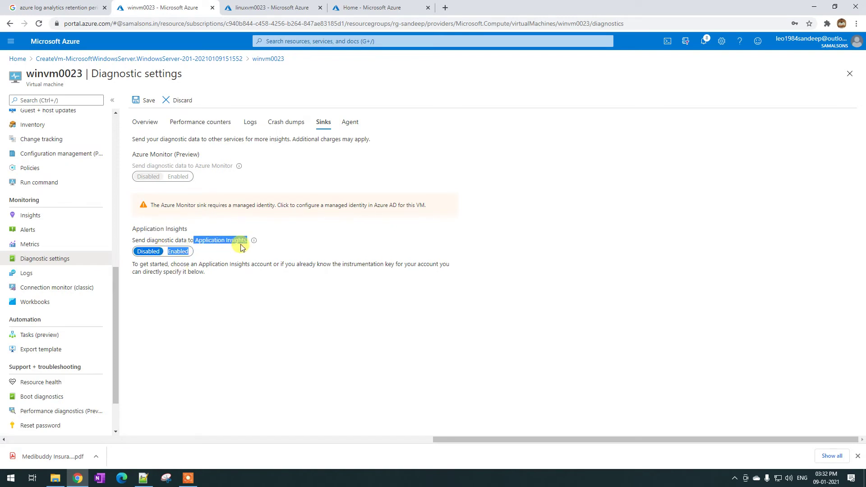
left_click(209, 239)
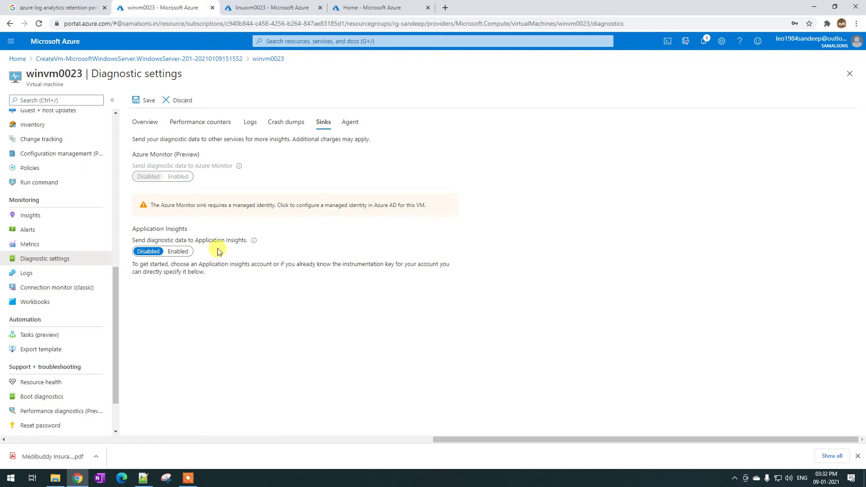
left_click(350, 122)
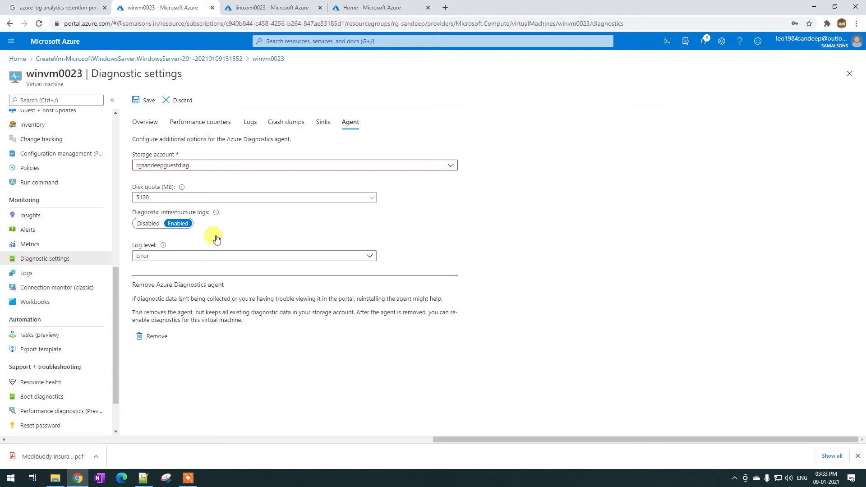
Reload the linuxvm0023 diagnostic settings and enable guest-level monitoring with the storage account rgsandeepguestdiag.
left_click(253, 10)
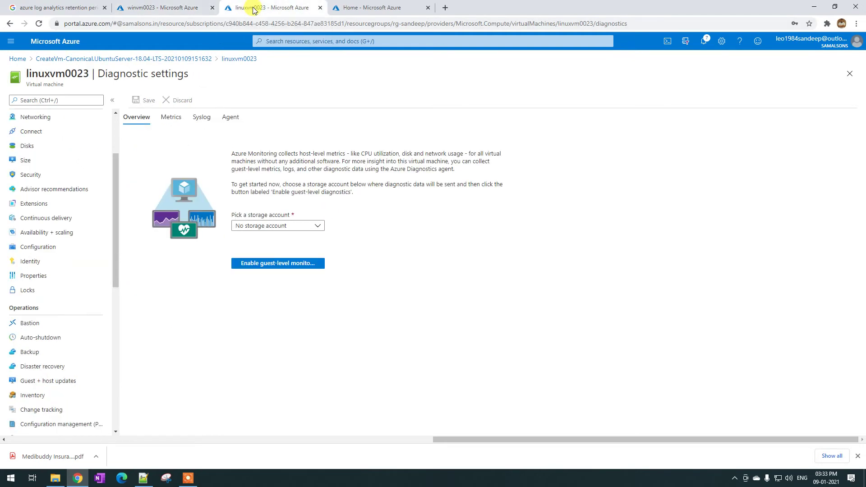
left_click(39, 23)
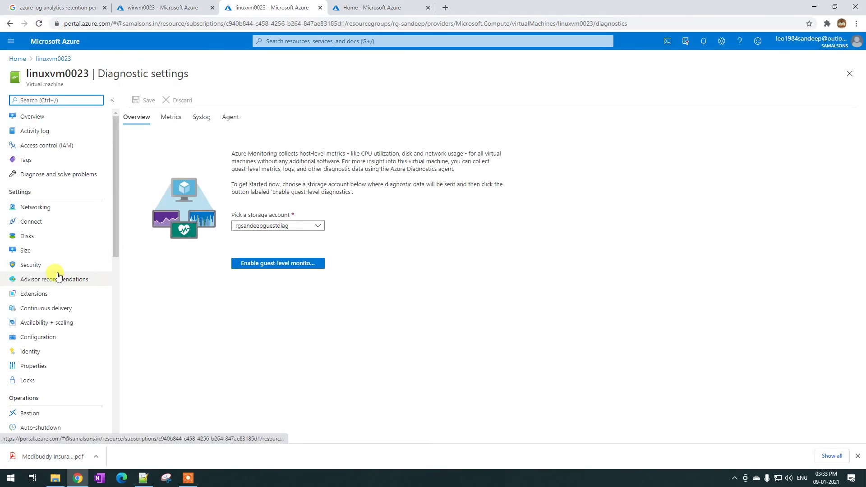
scroll(58, 275, "down", 5)
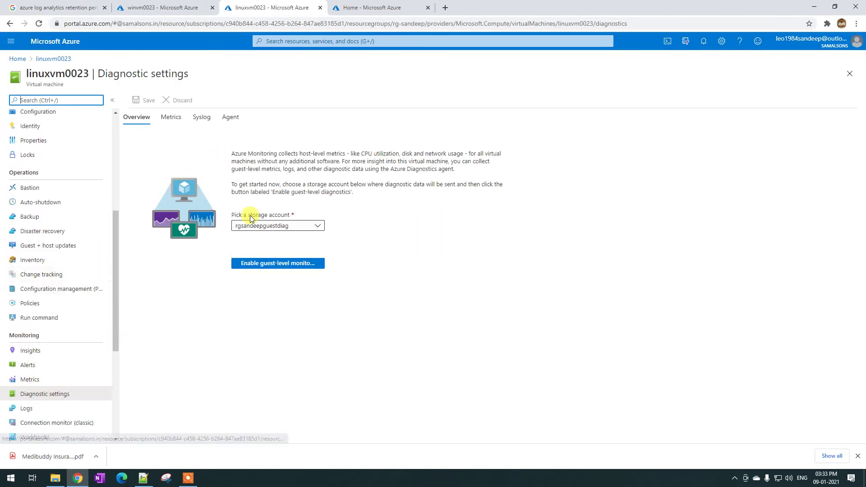
left_click(277, 227)
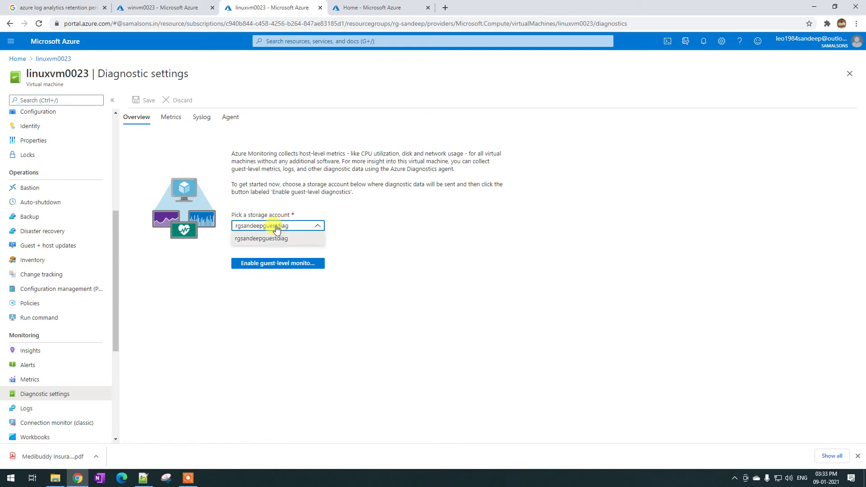
left_click(401, 230)
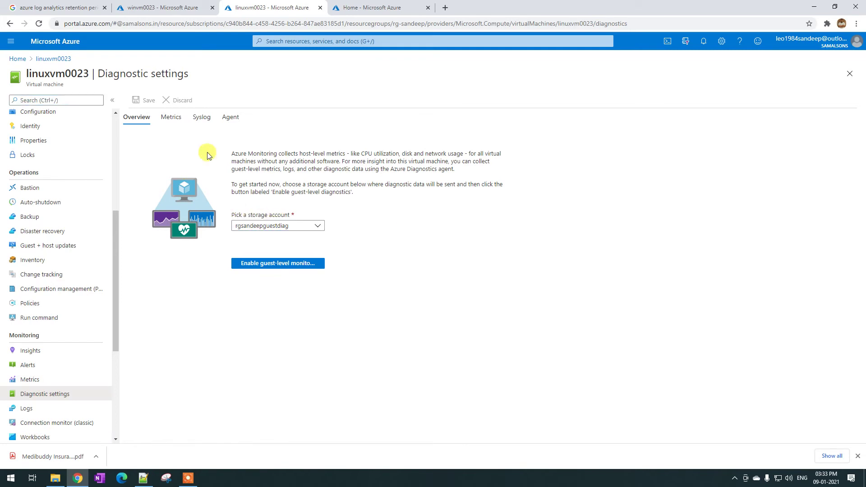
left_click(154, 15)
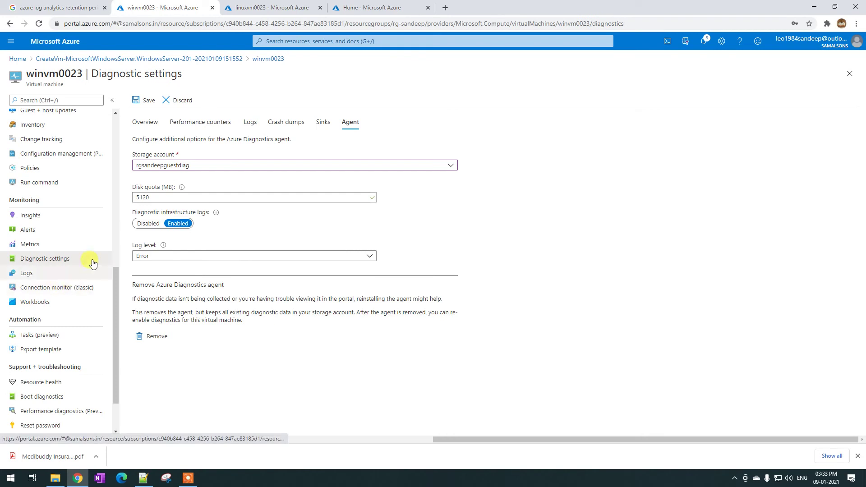
left_click(265, 7)
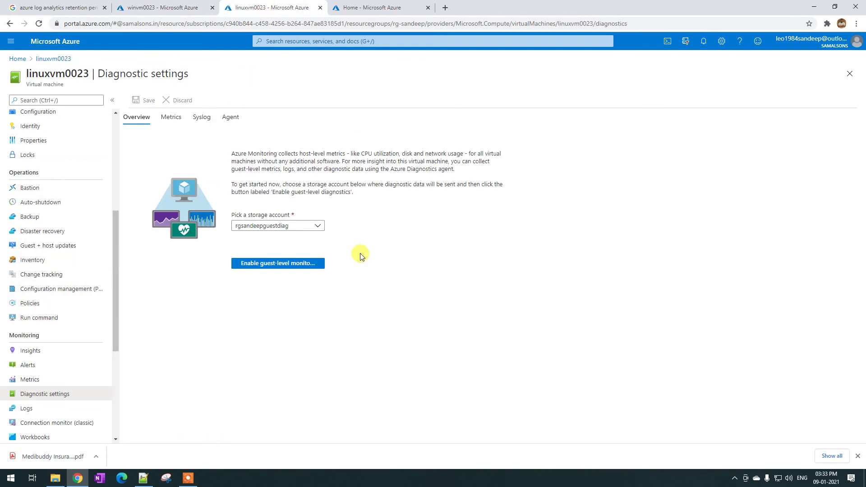
left_click(278, 264)
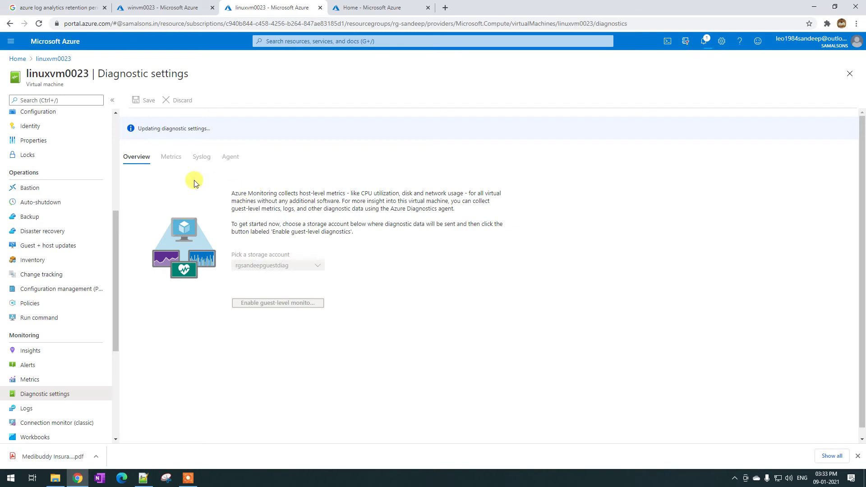
double_click(169, 159)
double_click(204, 158)
left_click_drag(222, 158, 232, 158)
Try out the IIS logs collection in the winvm0023 log settings and leave it cleared.
left_click(168, 7)
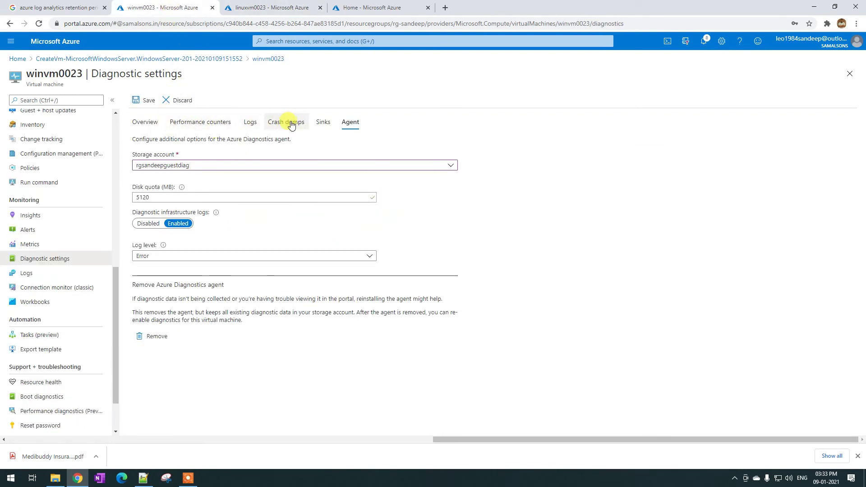
left_click(251, 122)
scroll(217, 229, "down", 5)
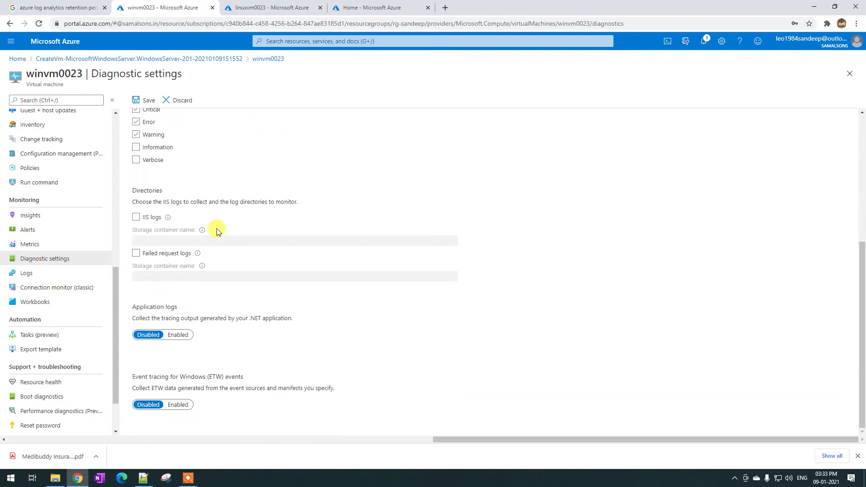
left_click(136, 219)
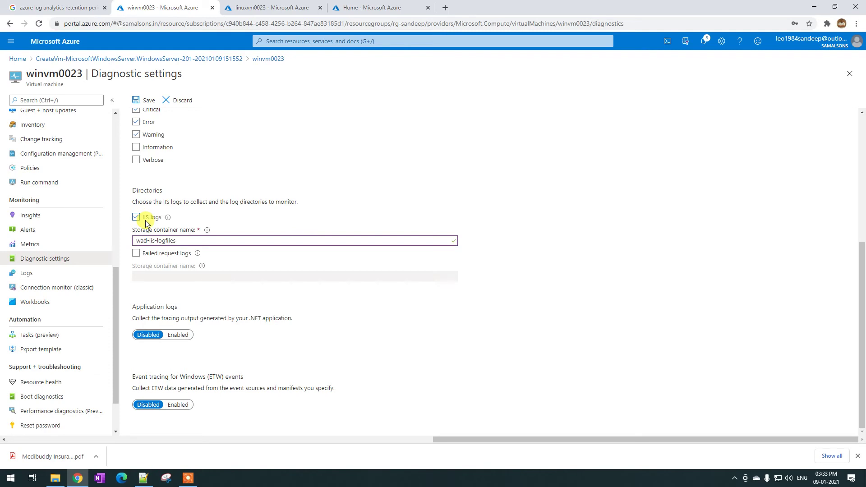
left_click(136, 218)
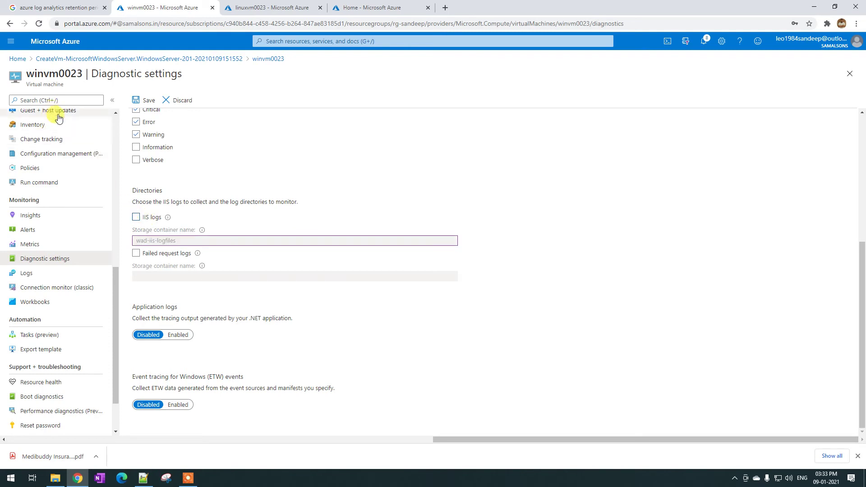
left_click(136, 218)
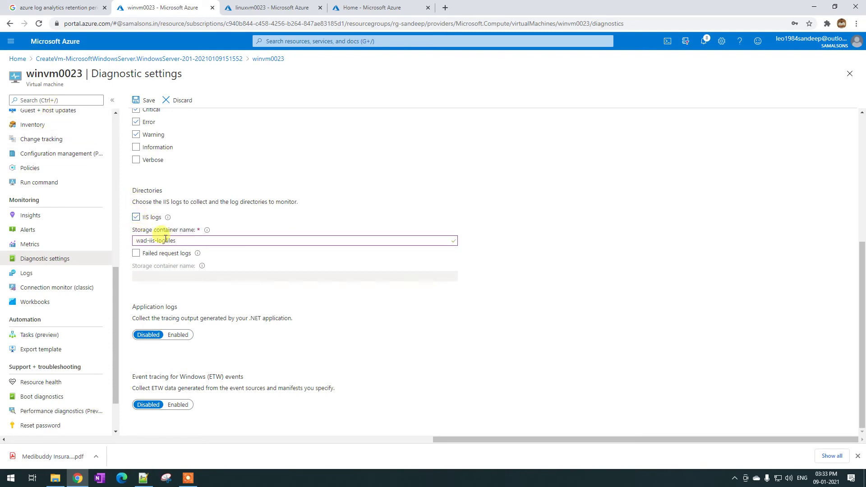
left_click(137, 217)
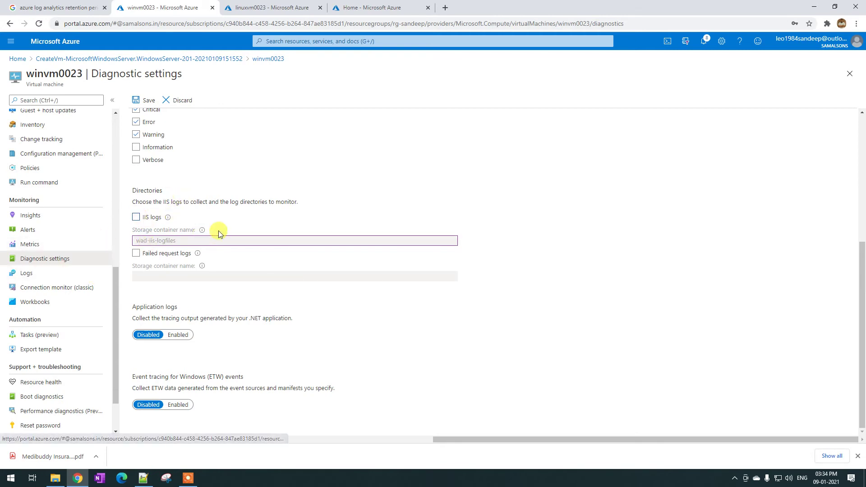
Look over the winvm0023 event log levels again and check the progress of the linuxvm0023 diagnostic settings update.
scroll(219, 232, "up", 4)
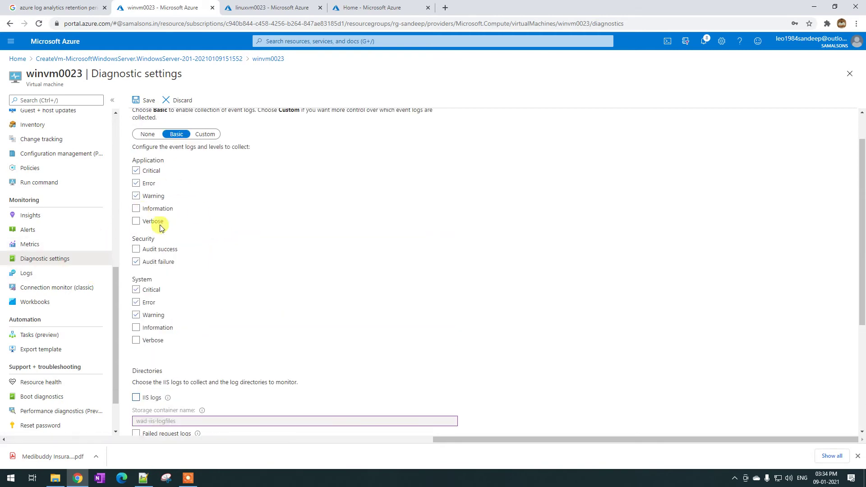
scroll(62, 219, "up", 10)
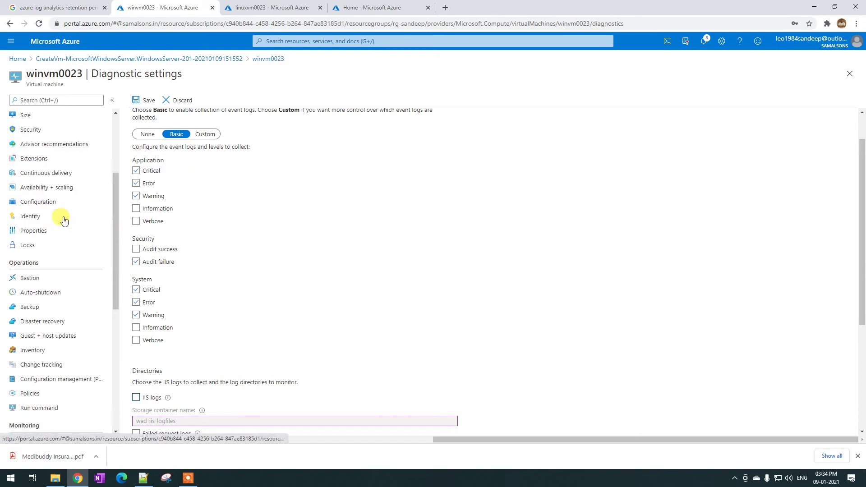
left_click(277, 7)
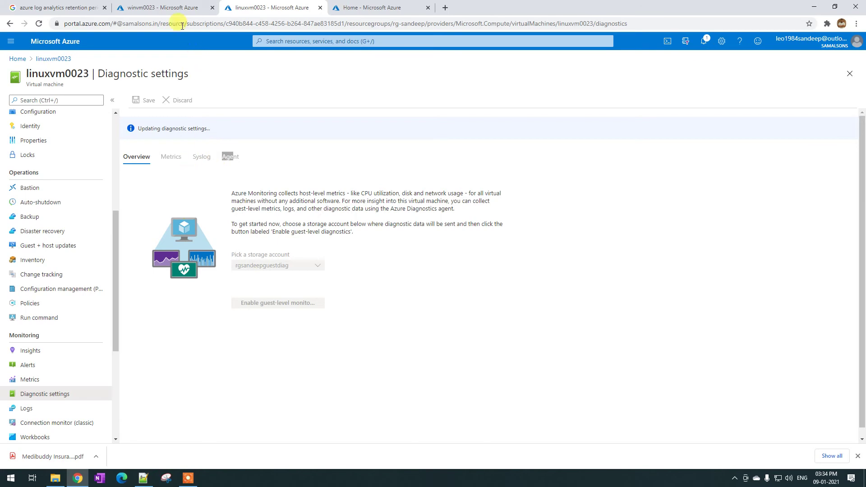
left_click(171, 8)
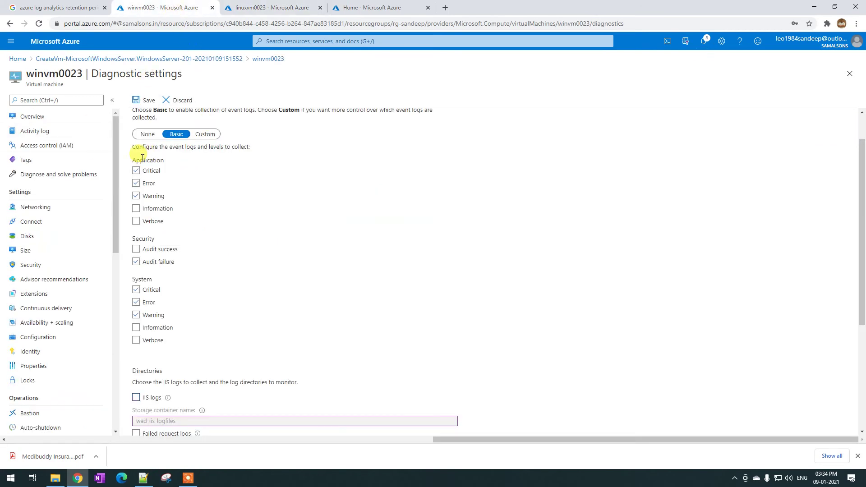
scroll(59, 231, "down", 1)
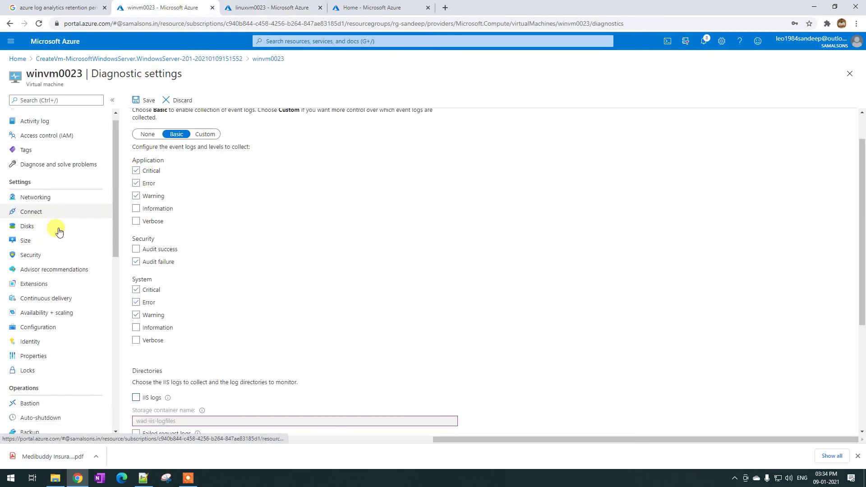
scroll(59, 231, "down", 5)
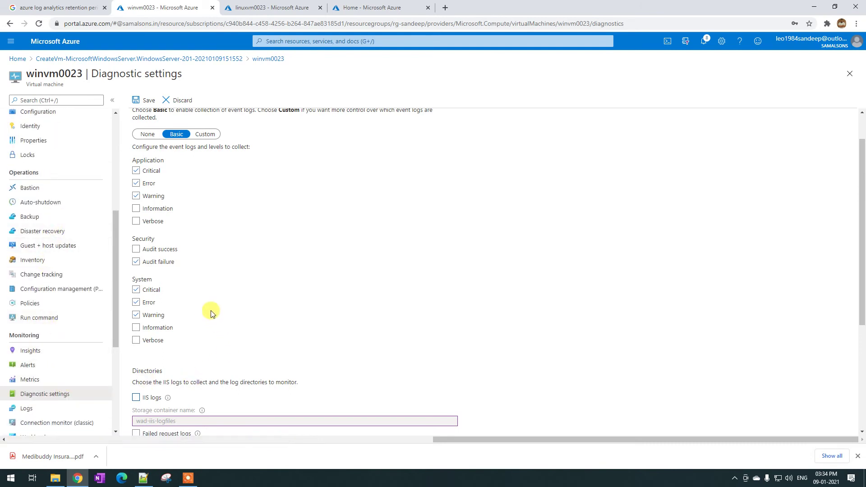
Open the rgsandeepguestdiag storage account from the portal home and look through its list of tables.
left_click(376, 7)
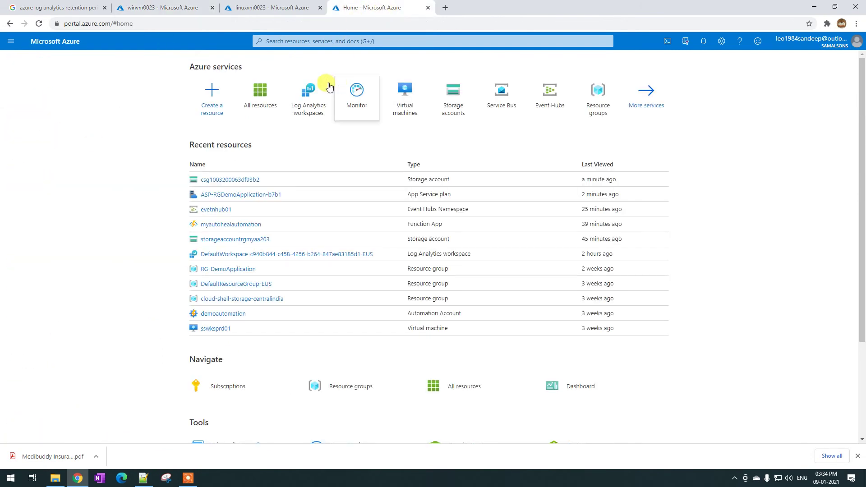
left_click(442, 100)
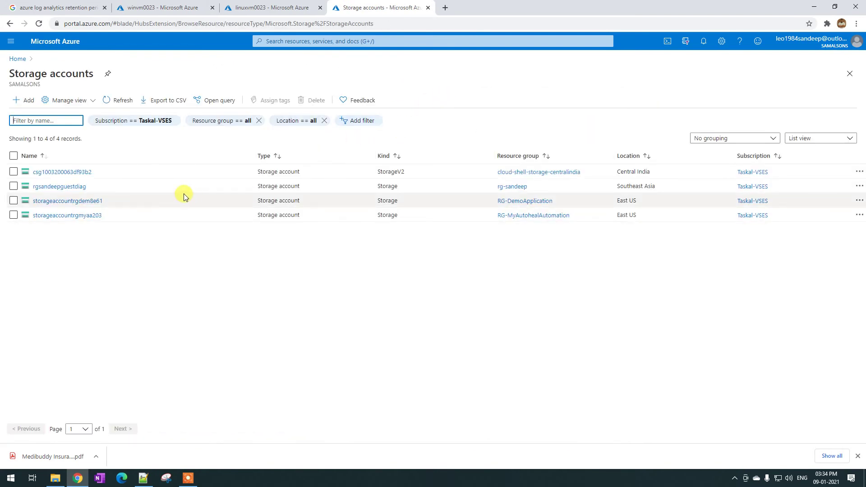
left_click(64, 187)
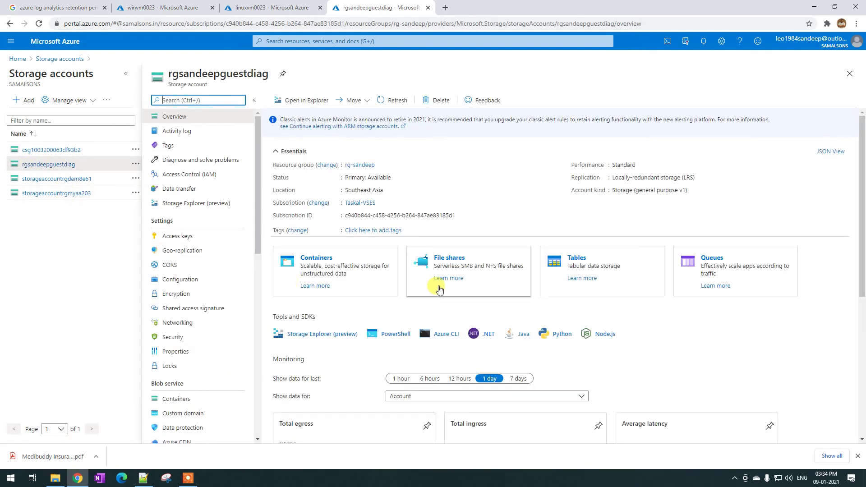
left_click(582, 264)
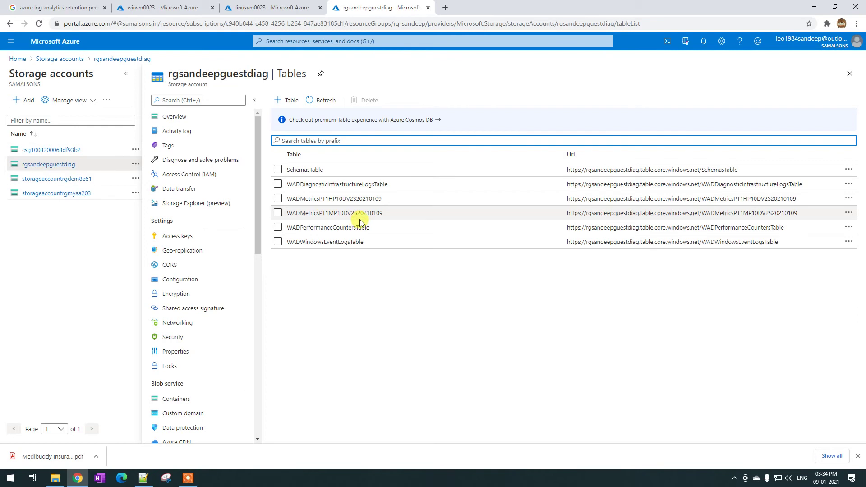
left_click(345, 201)
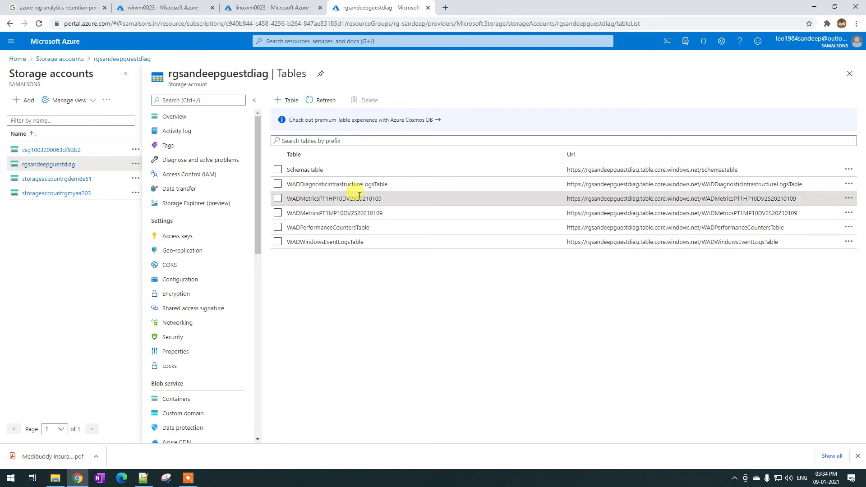
left_click(279, 199)
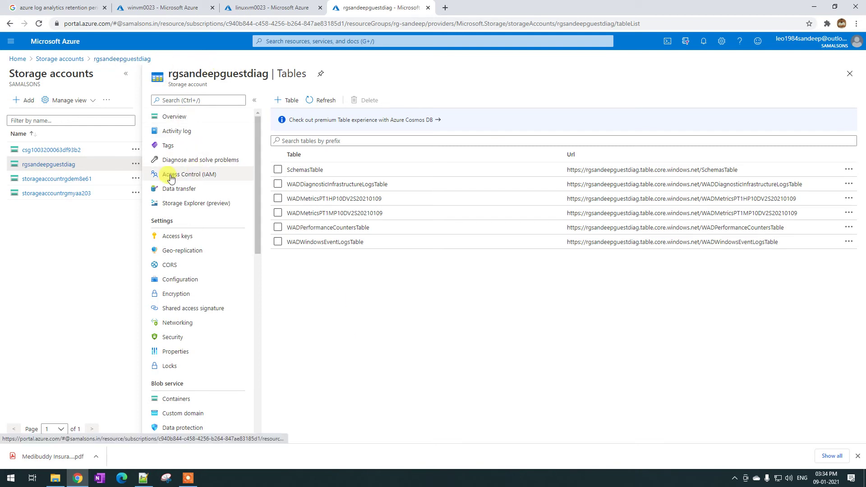
Expand the tables of rgsandeepguestdiag in Storage Explorer, collapse the storage accounts list and select the LinuxSyslogVer2v0 table.
left_click(181, 203)
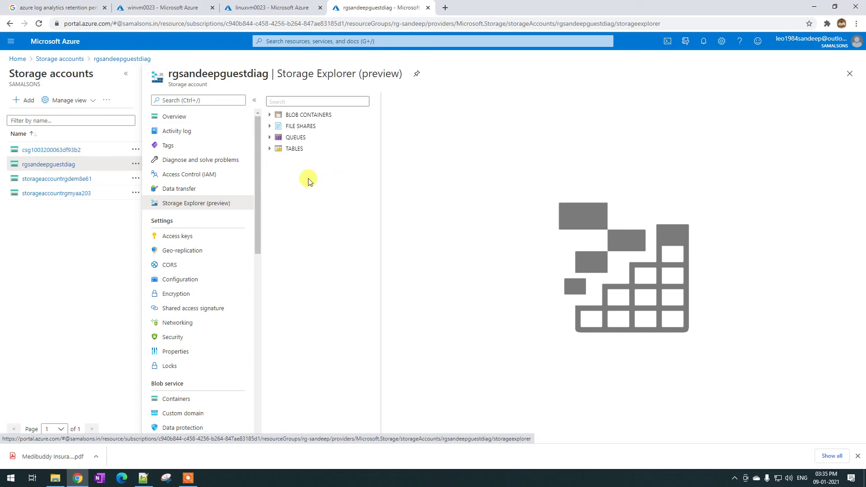
left_click(288, 151)
left_click(270, 150)
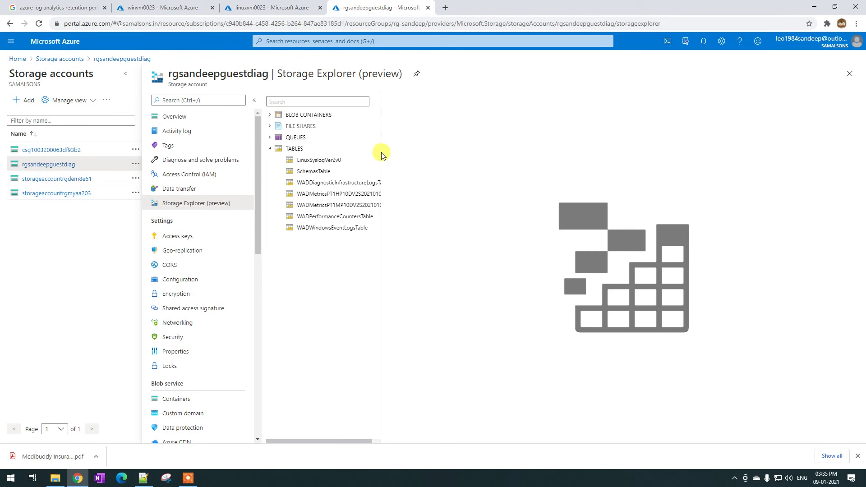
left_click(128, 72)
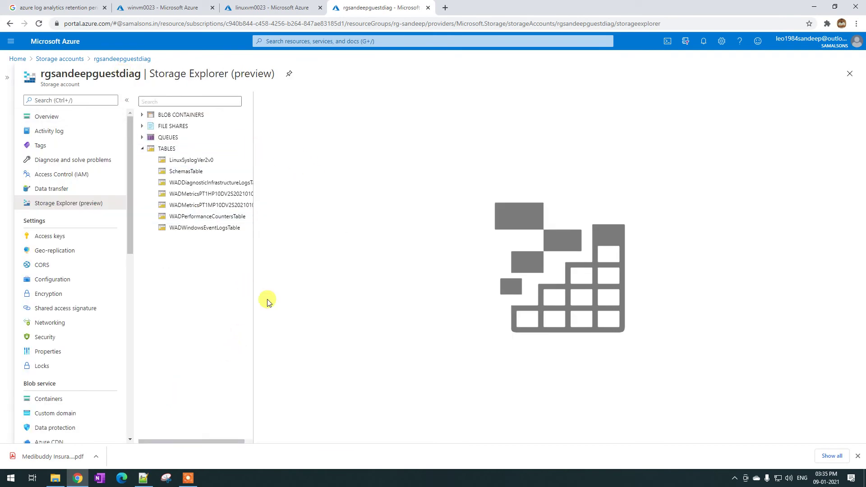
left_click(188, 161)
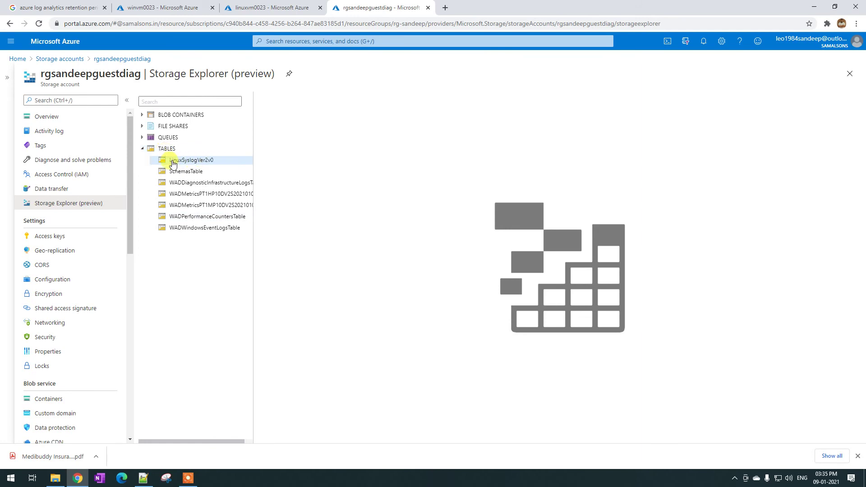
Review the linuxvm0023 diagnostic settings: basic and custom metrics, syslog facilities with their minimum log levels, and the agent's storage account.
left_click(263, 8)
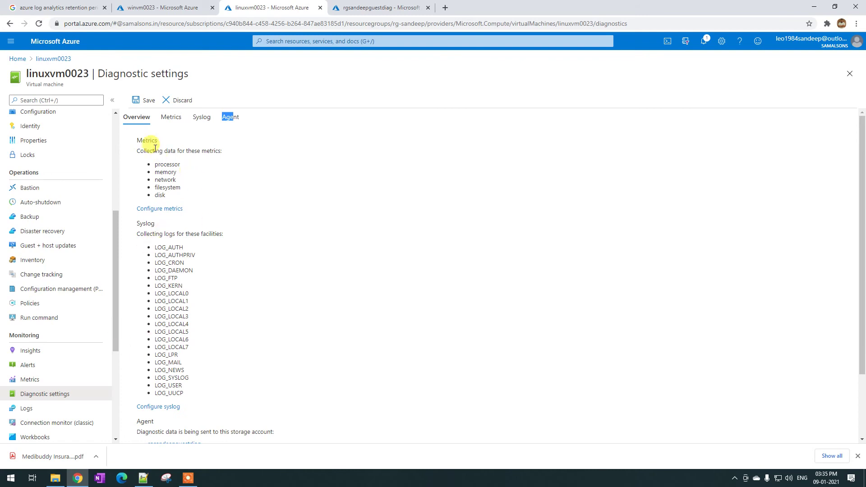
left_click(170, 117)
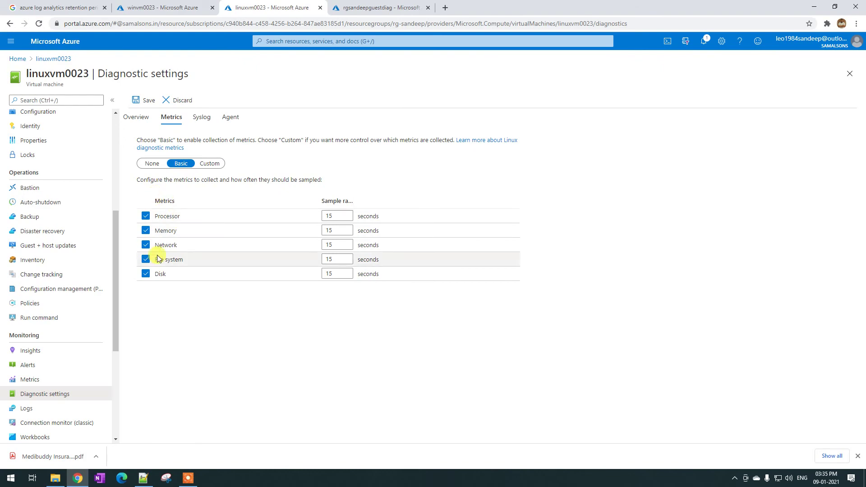
left_click(209, 164)
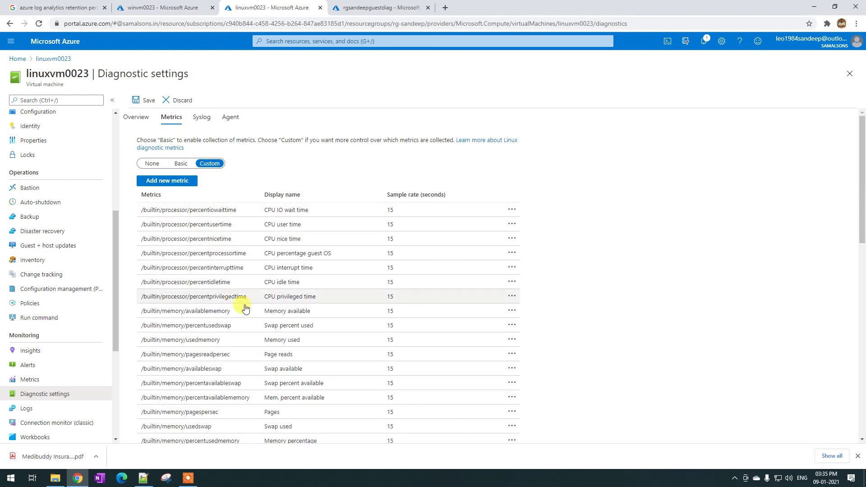
scroll(241, 303, "down", 10)
scroll(245, 309, "up", 8)
scroll(245, 309, "up", 5)
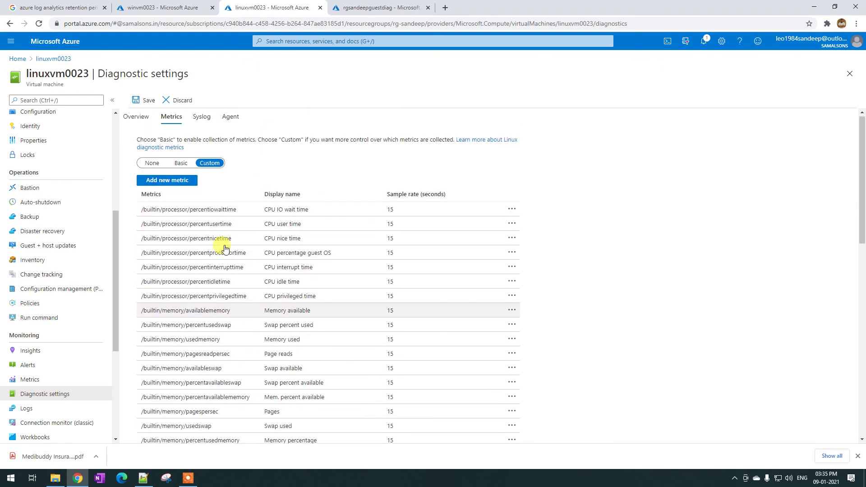
left_click(201, 117)
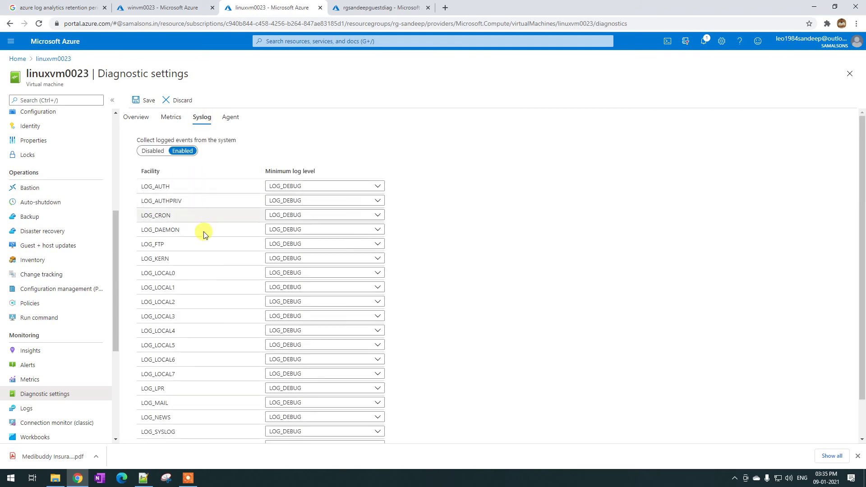
left_click(231, 117)
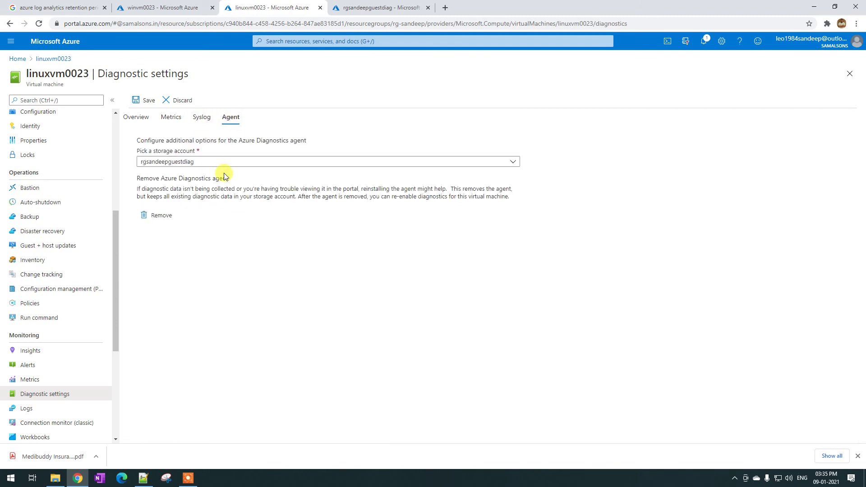
Examine the LinuxSyslogVer2v0 table entries in the rgsandeepguestdiag Storage Explorer, checking the host, facility and message columns.
left_click(368, 8)
left_click(171, 161)
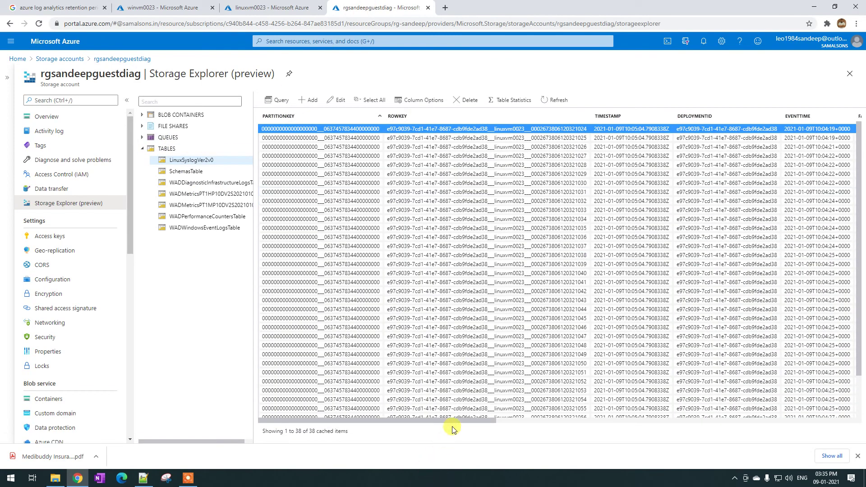
left_click_drag(454, 420, 620, 415)
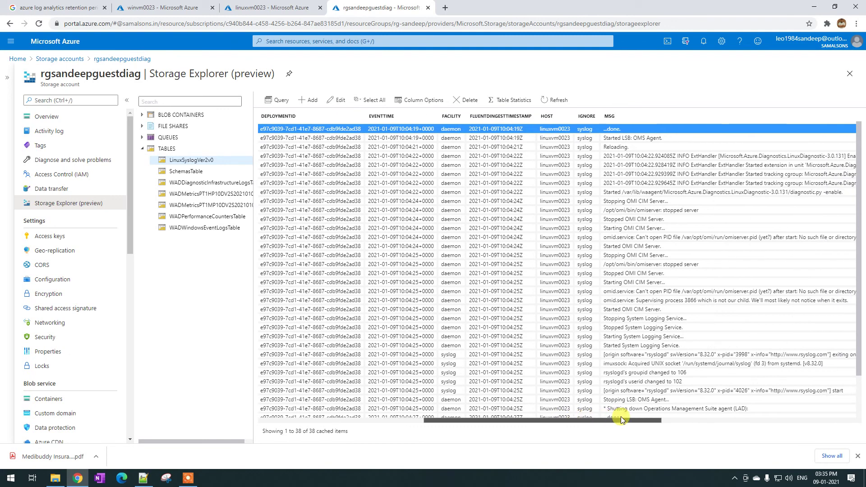
left_click(564, 174)
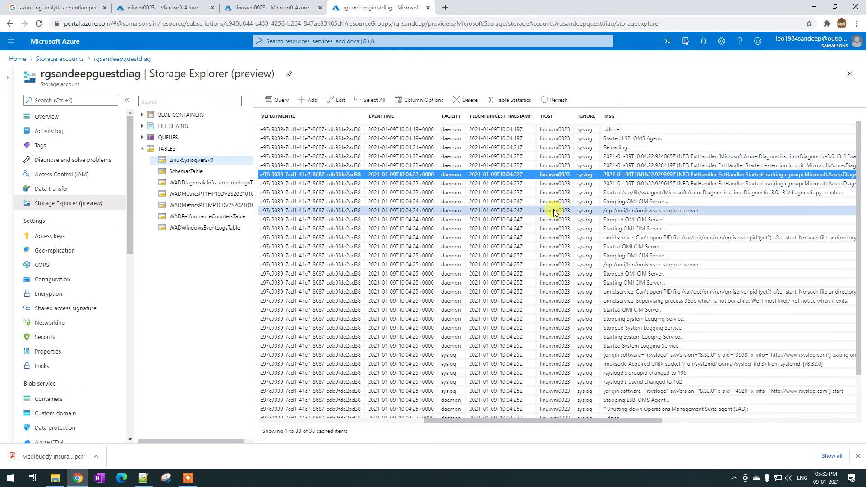
left_click(563, 283)
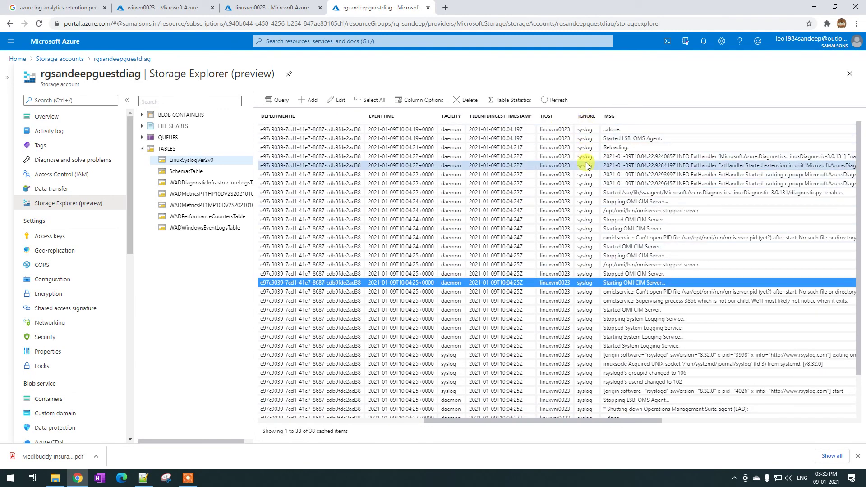
left_click(586, 165)
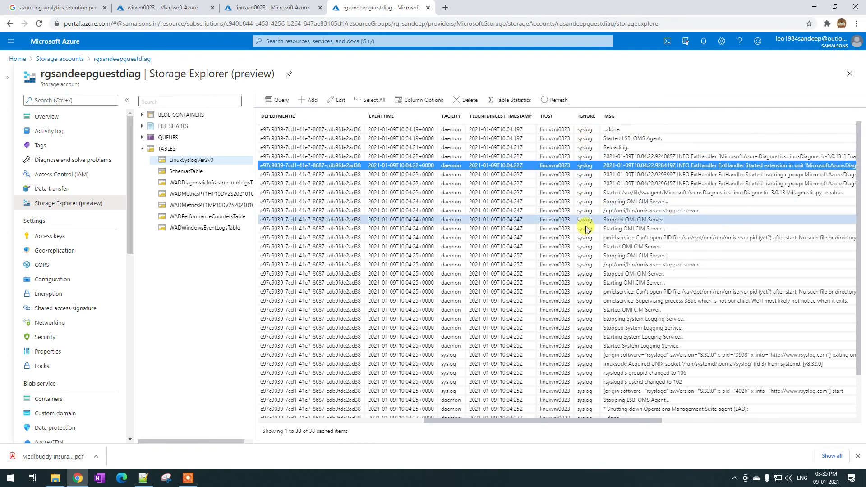
left_click(587, 227)
left_click(645, 201)
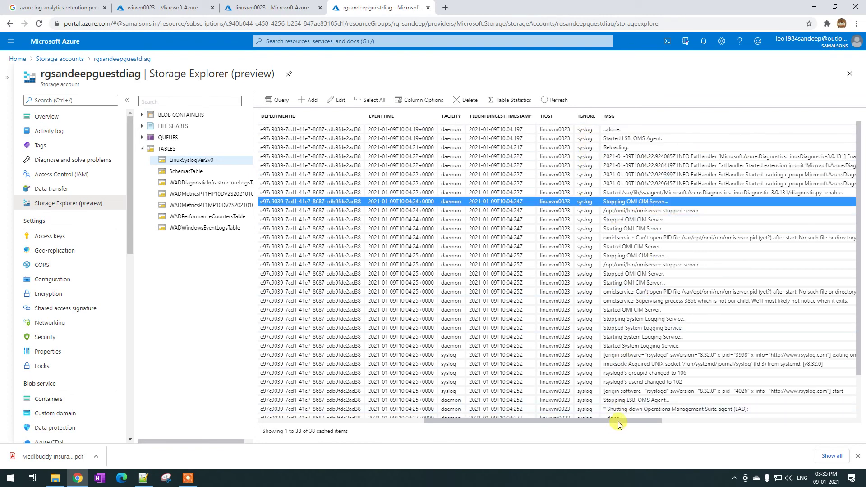
left_click_drag(618, 421, 647, 420)
left_click(558, 256)
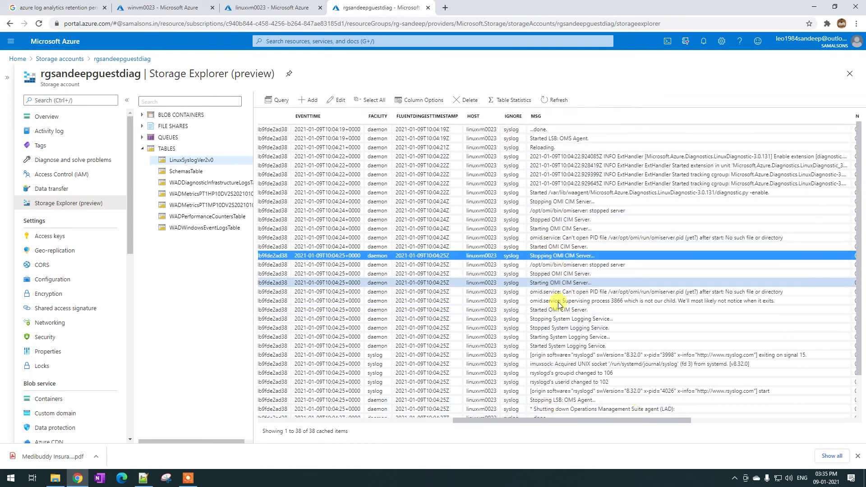
left_click(547, 400)
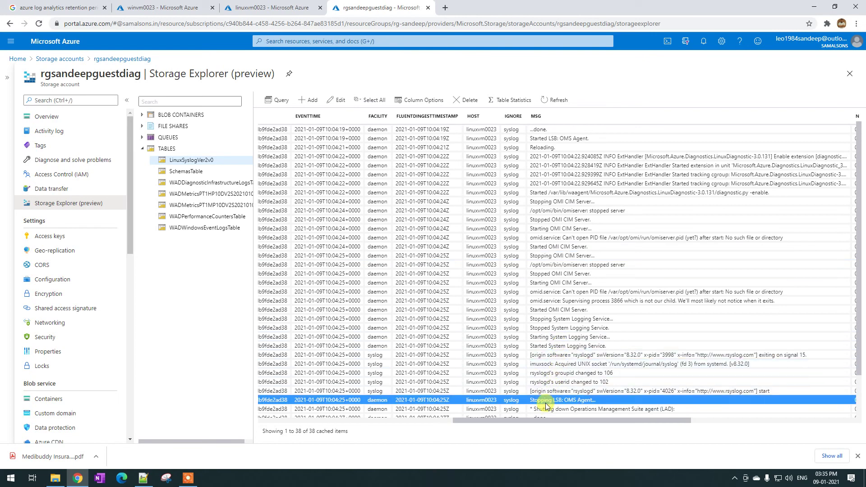
left_click(577, 182)
Check the WADDiagnosticInfrastructureLogsTable, and examine the disk, memory and network counter names recorded for winvm0023 in the WADMetricsPT1HP10DV2S20210109 table.
left_click(205, 183)
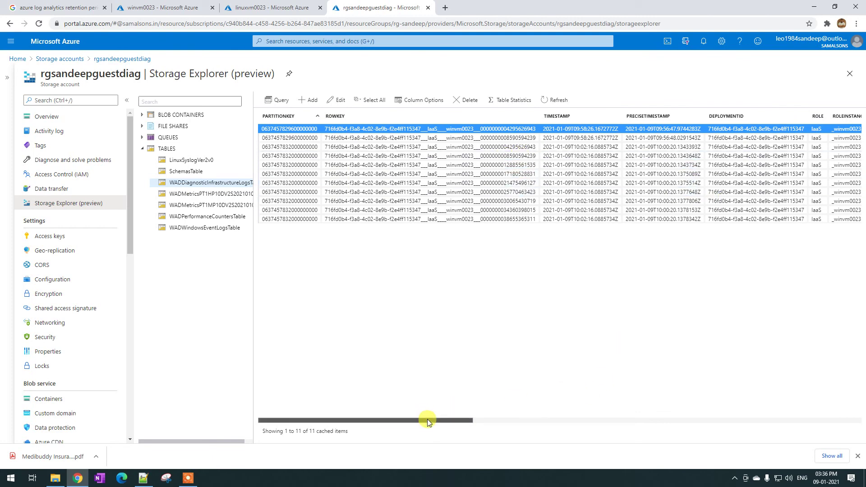
left_click(219, 194)
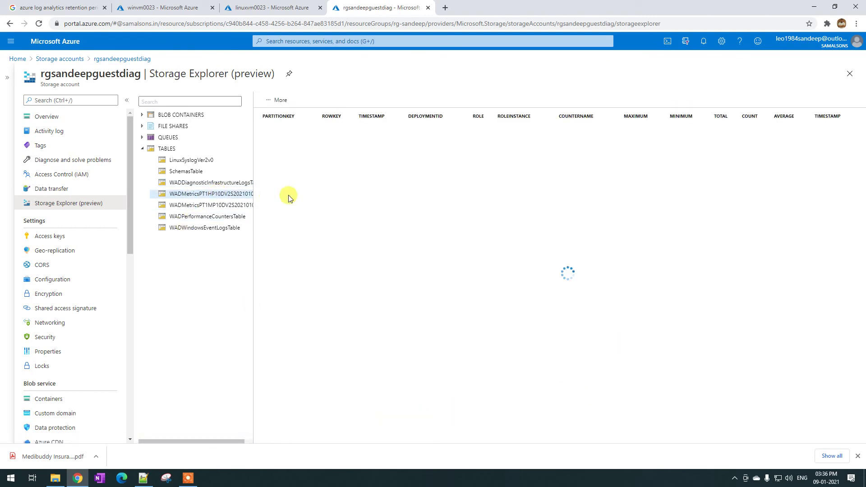
left_click_drag(418, 421, 650, 413)
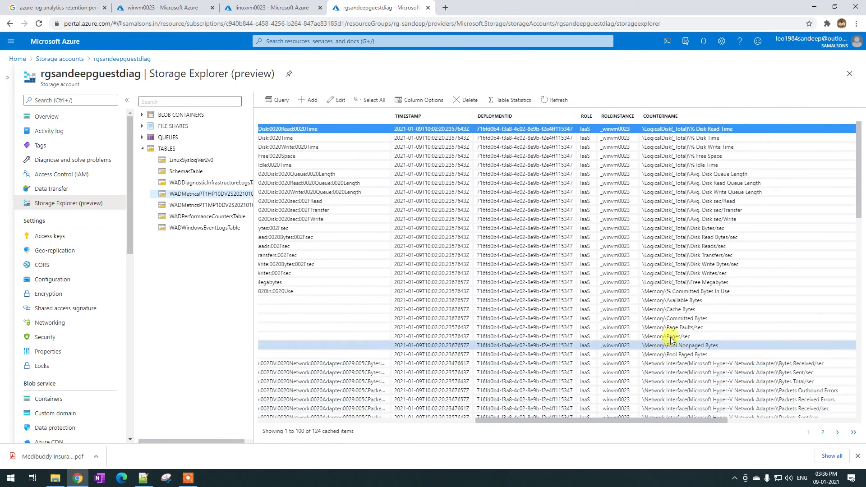
left_click(670, 201)
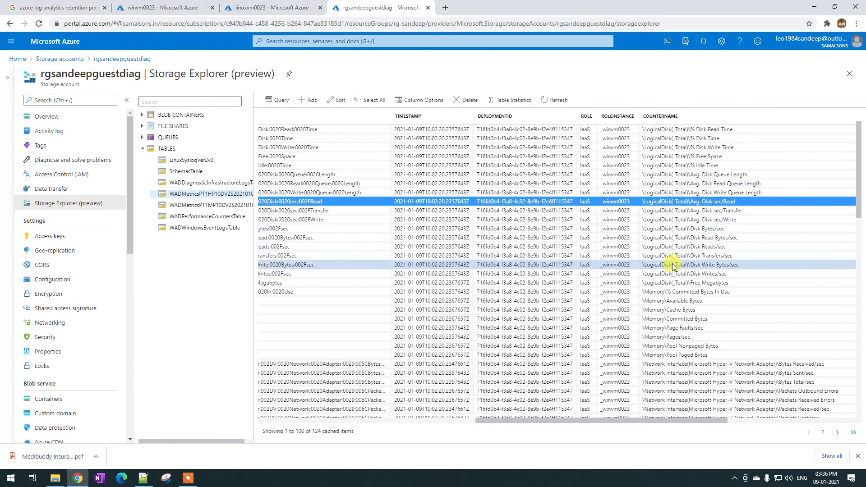
scroll(672, 266, "down", 2)
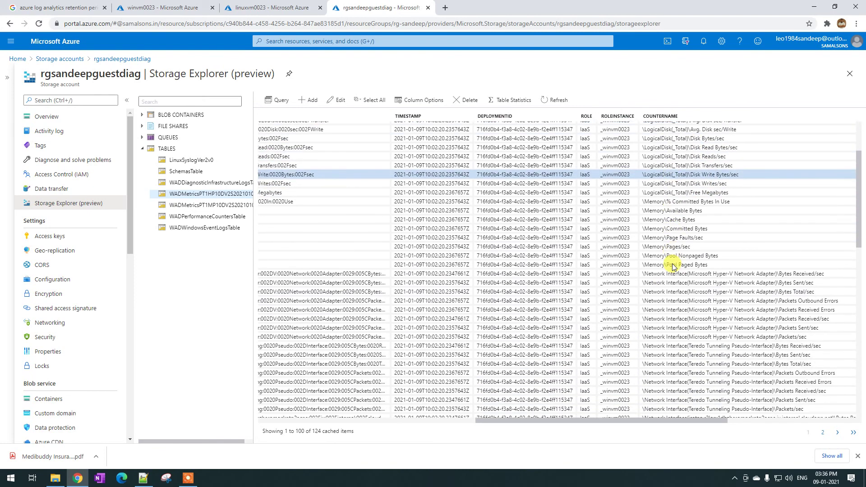
scroll(672, 266, "down", 2)
left_click(669, 221)
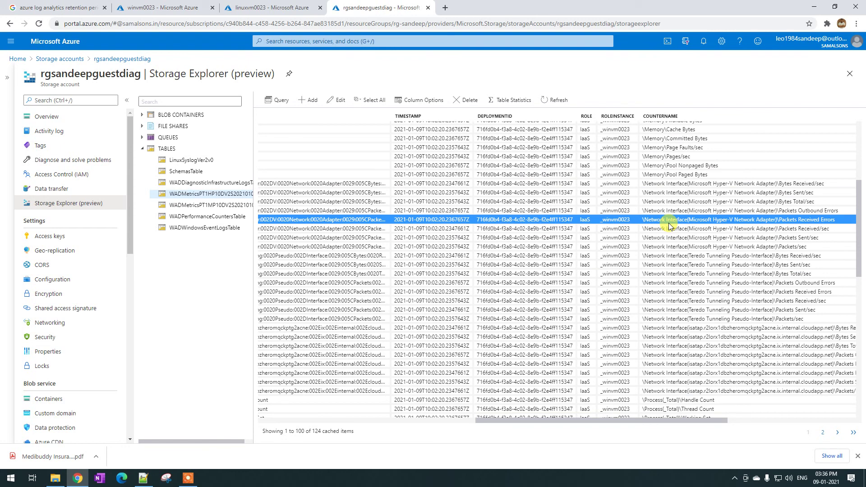
left_click(660, 156)
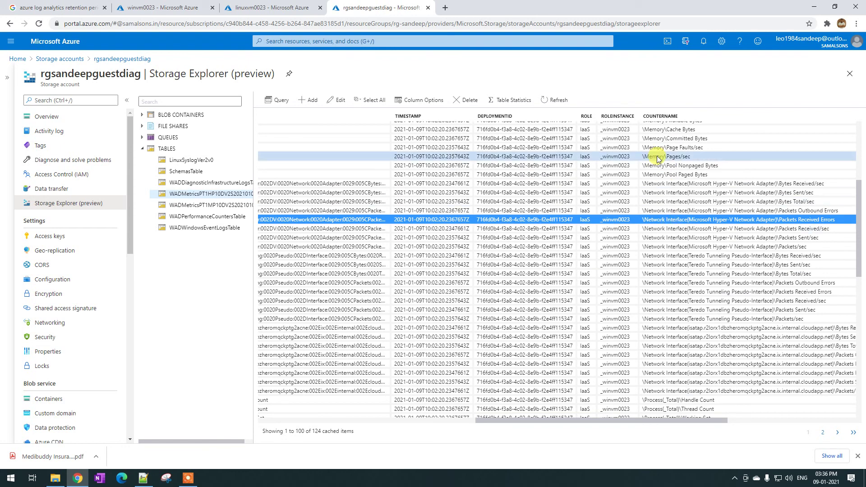
scroll(671, 231, "up", 3)
left_click(667, 255)
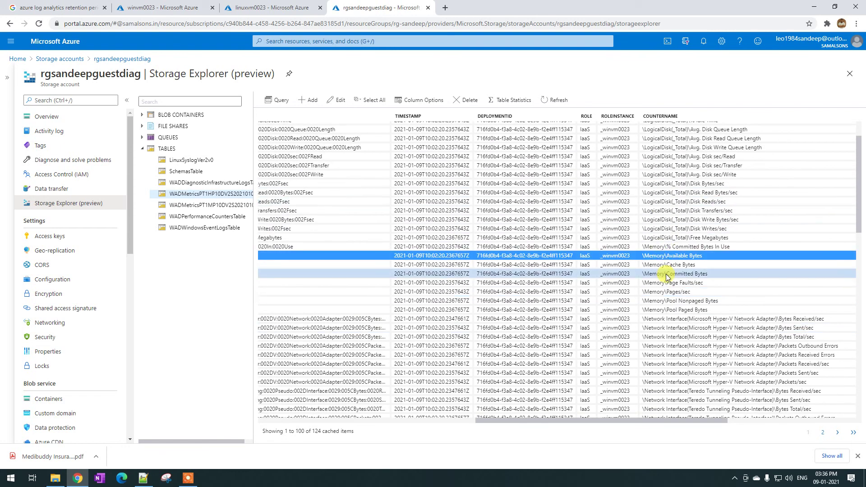
left_click(667, 274)
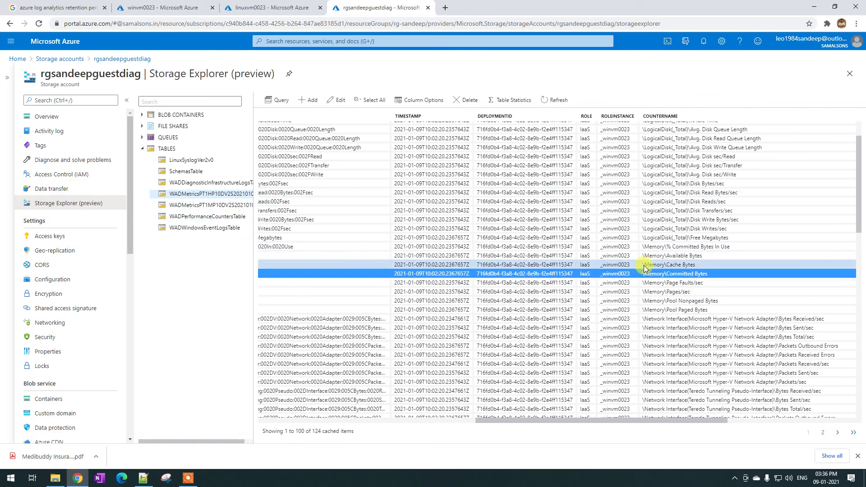
left_click(607, 255)
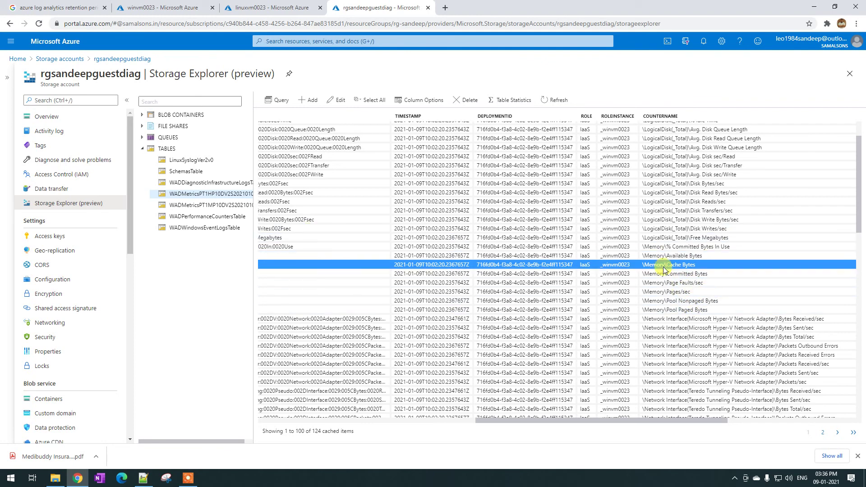
left_click(666, 284)
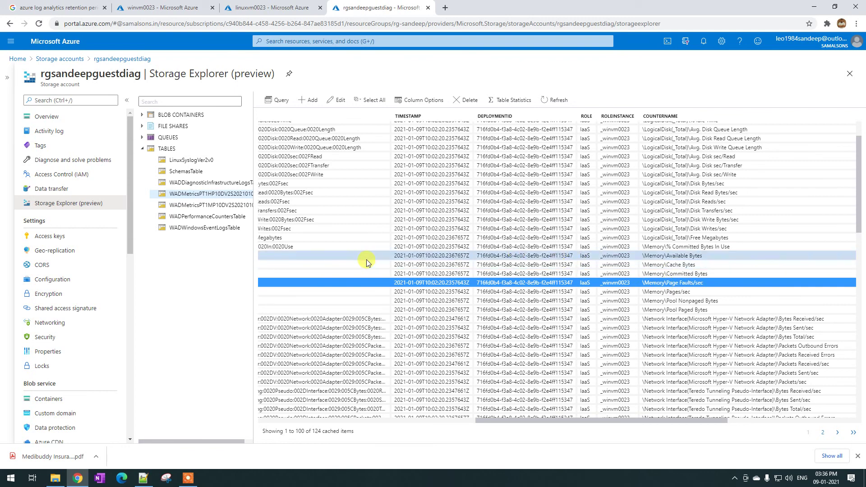
Examine the disk, filesystem, memory, network and processor counters and average values recorded for linuxvm0023 in the WADMetricsPT1MP10DV2S table.
left_click(218, 204)
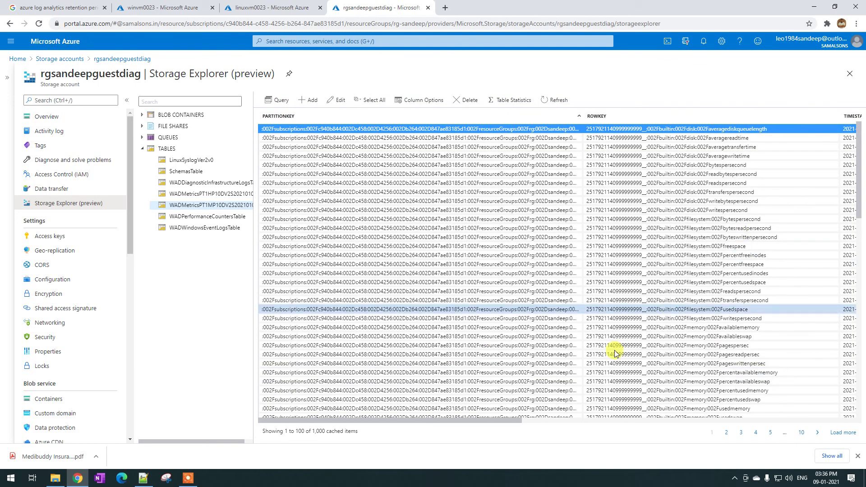
left_click_drag(513, 419, 695, 417)
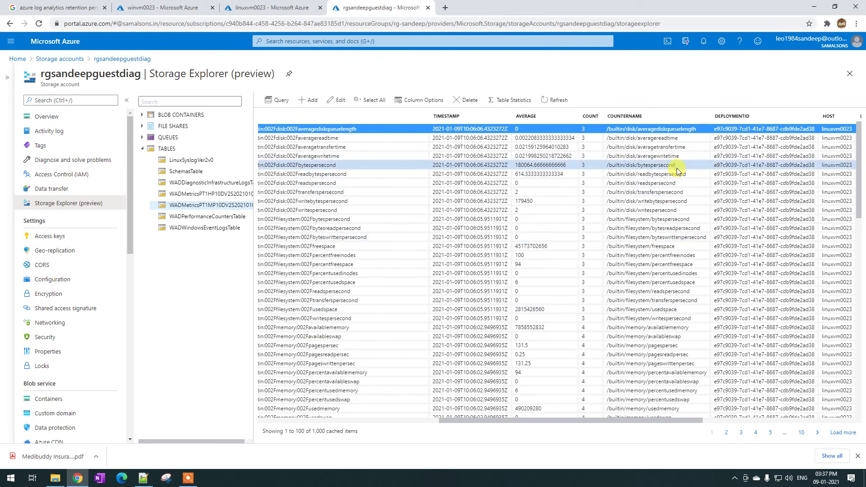
left_click(624, 166)
scroll(645, 255, "down", 6)
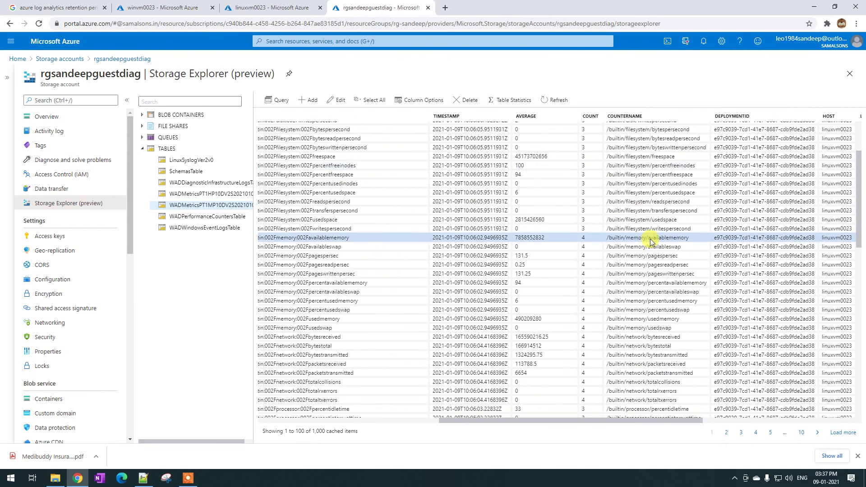
left_click(609, 219)
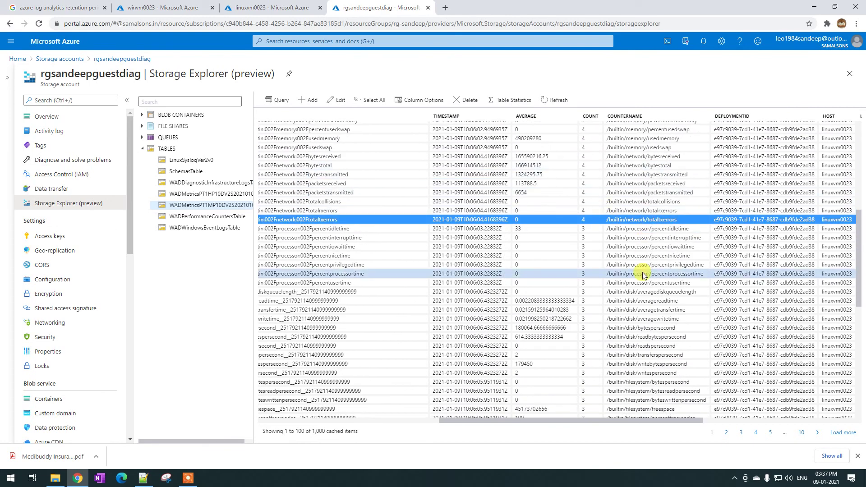
scroll(584, 270, "down", 7)
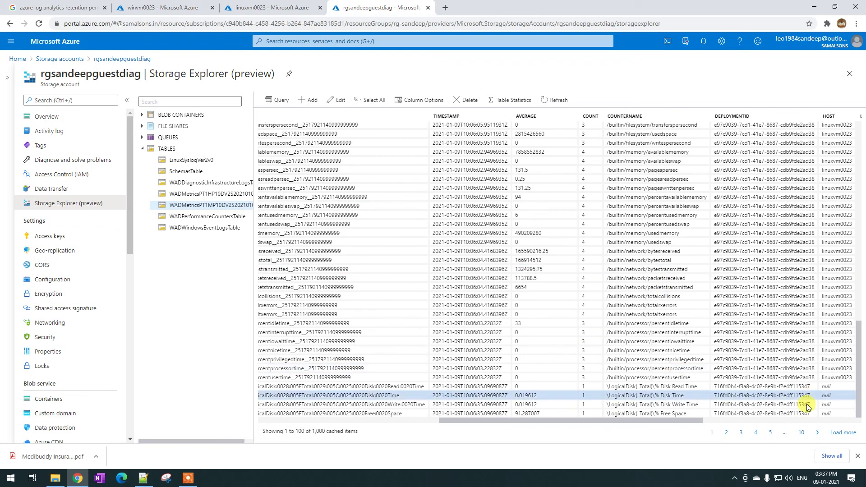
Check the Windows memory and network counters on page 2 of the WADMetricsPT1MP10DV2S table, selecting the Memory Page Faults/sec entry.
left_click(726, 432)
left_click(685, 242)
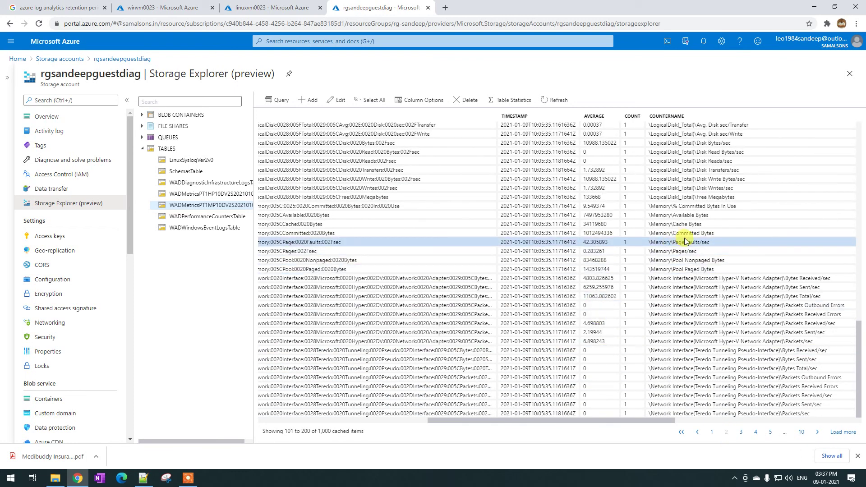
left_click(683, 242)
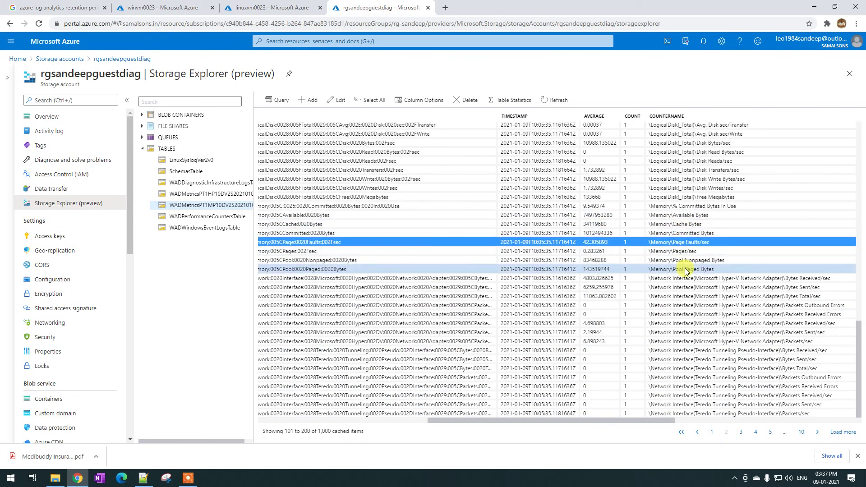